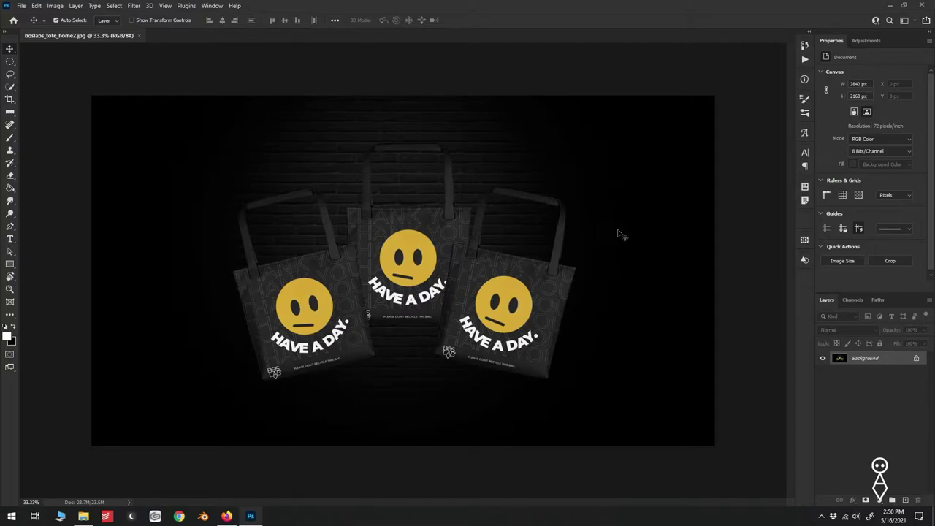
In Printful's Tote bags, find the All-Over Print Tote and download its print file template
click(226, 516)
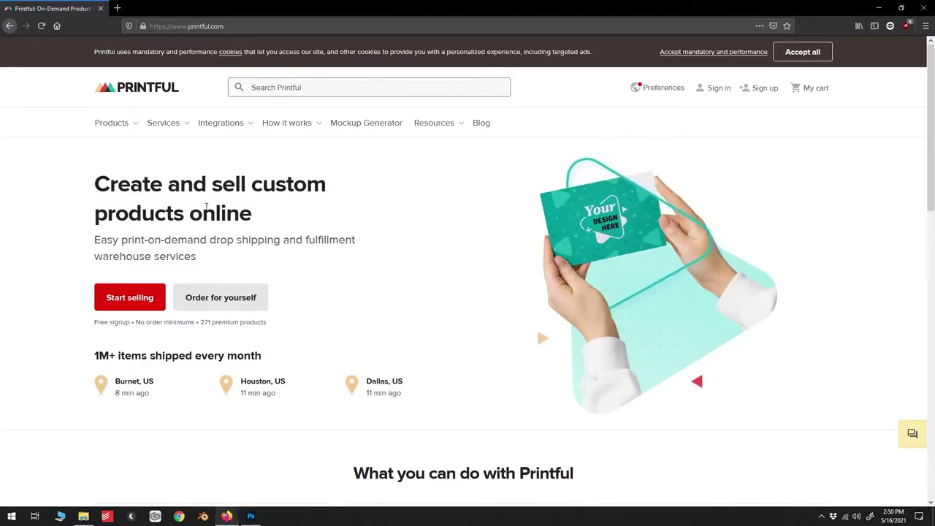
mouse_move(119, 126)
mouse_move(214, 241)
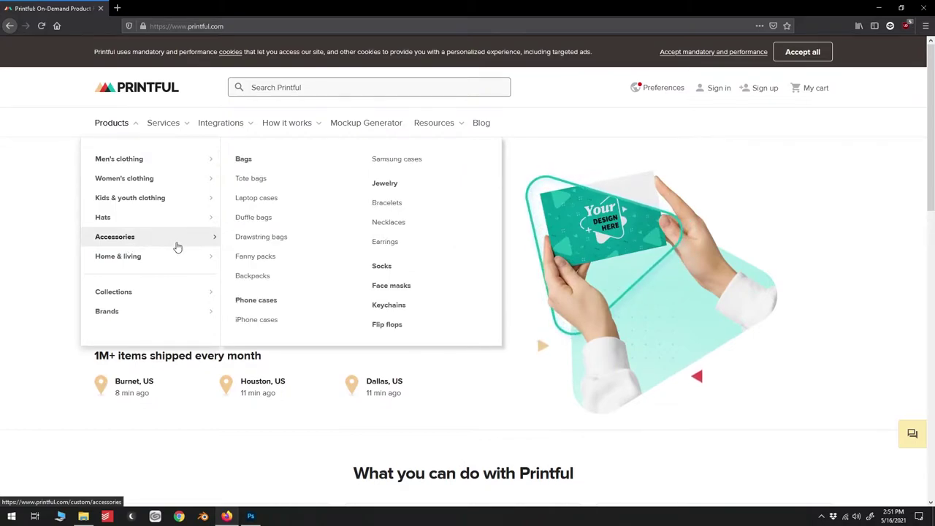
click(253, 180)
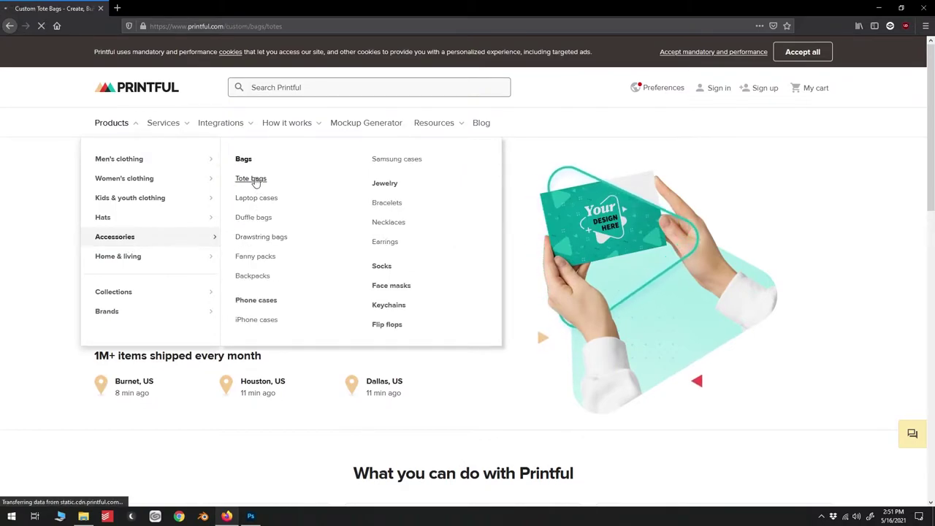
scroll(378, 259, down, 2)
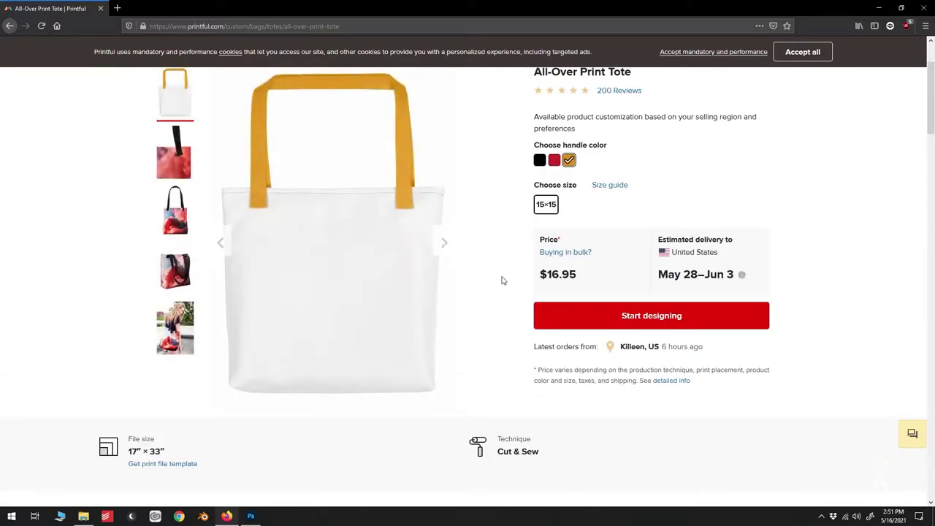
scroll(502, 279, down, 2)
scroll(475, 208, down, 1)
scroll(438, 212, down, 1)
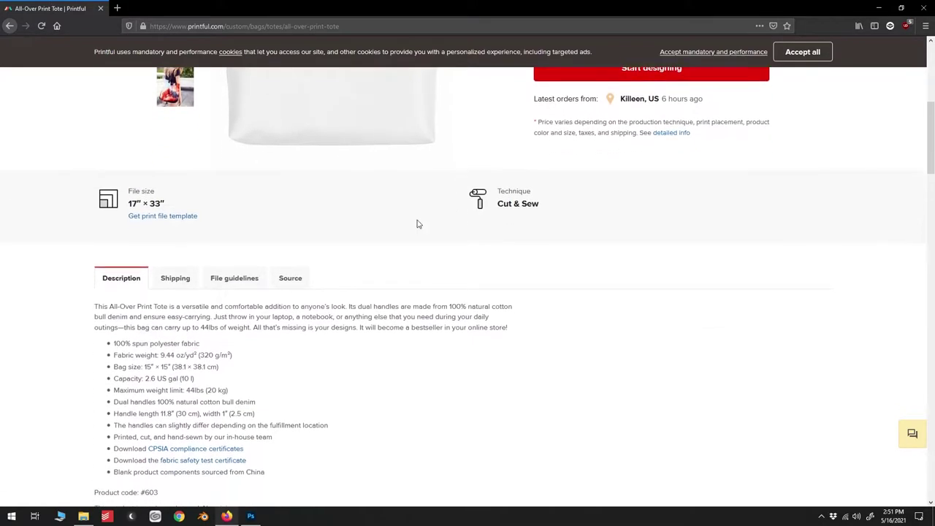
click(182, 217)
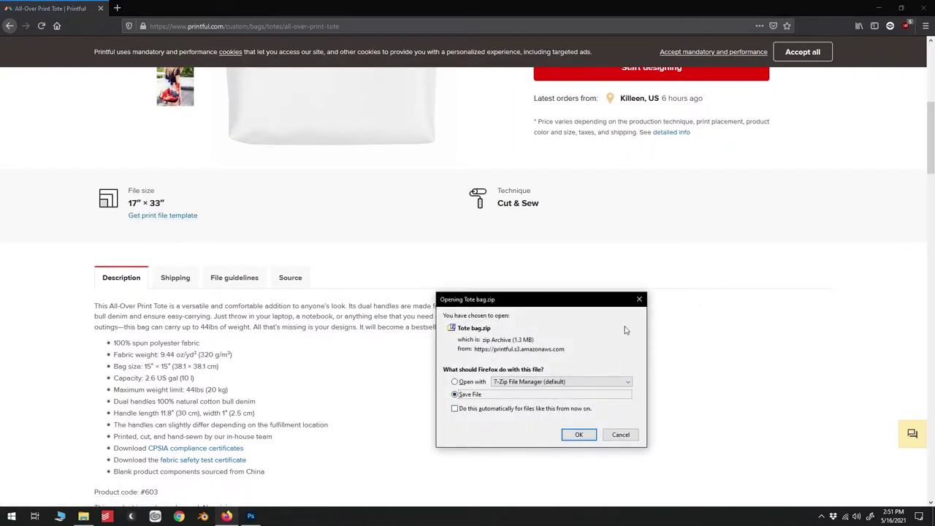
click(639, 300)
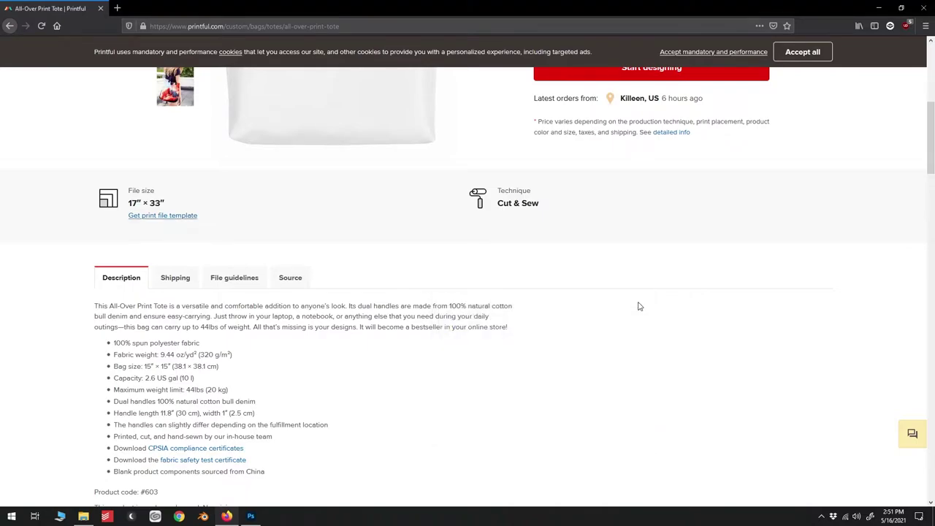
Open all-over-tote-bag-template.psd from the downloaded Tote bag folder in Photoshop
click(84, 516)
click(429, 247)
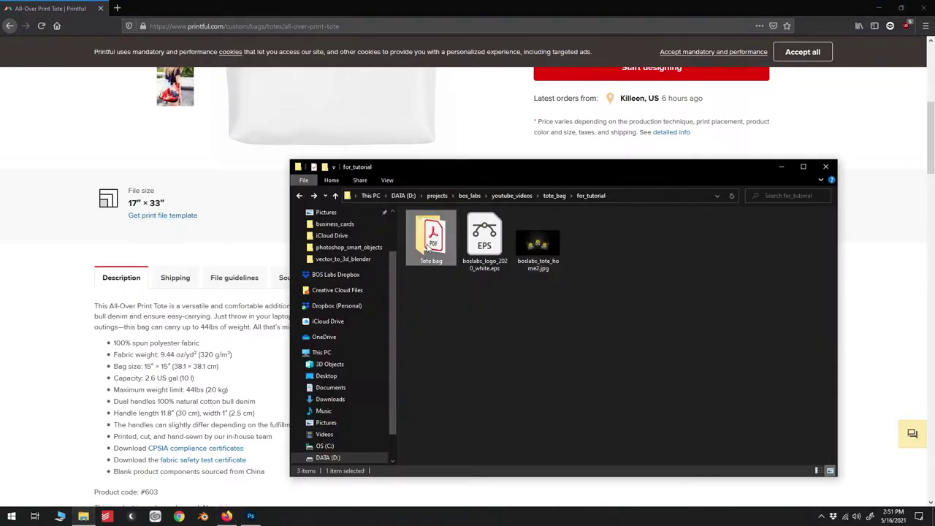
double_click(429, 247)
double_click(442, 229)
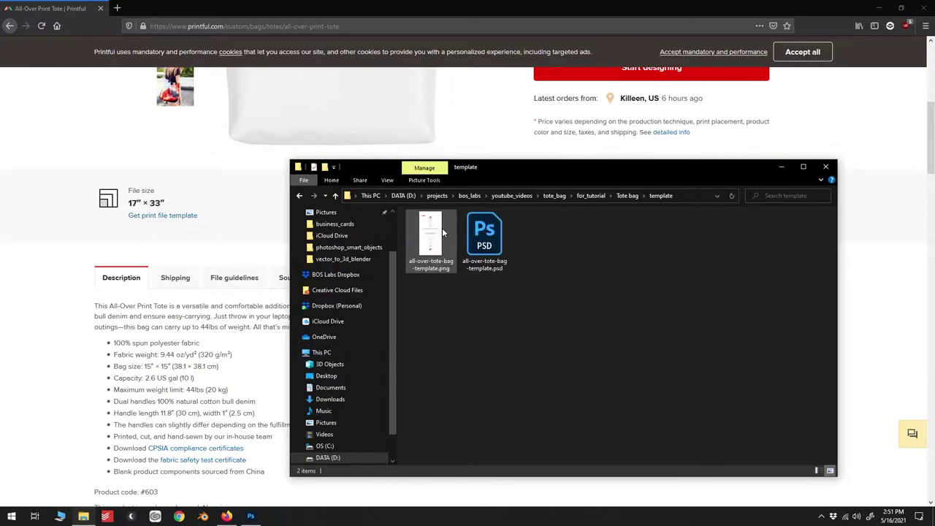
double_click(488, 248)
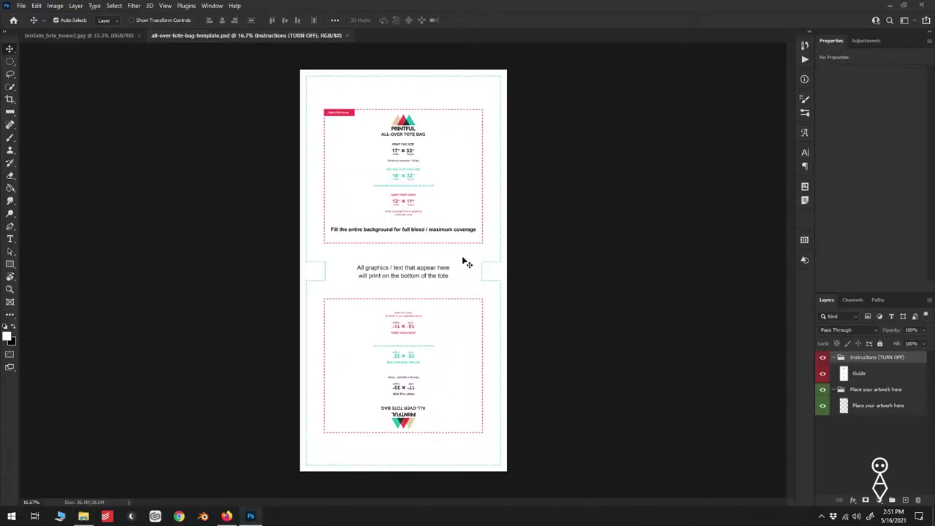
Show percent rulers and place vertical and horizontal guides at 50% across the template
key(ctrl+0)
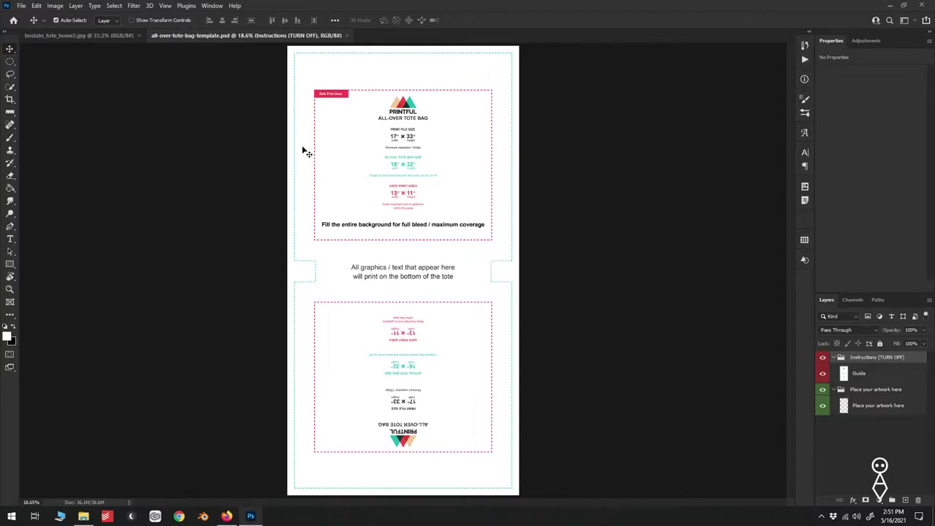
click(166, 6)
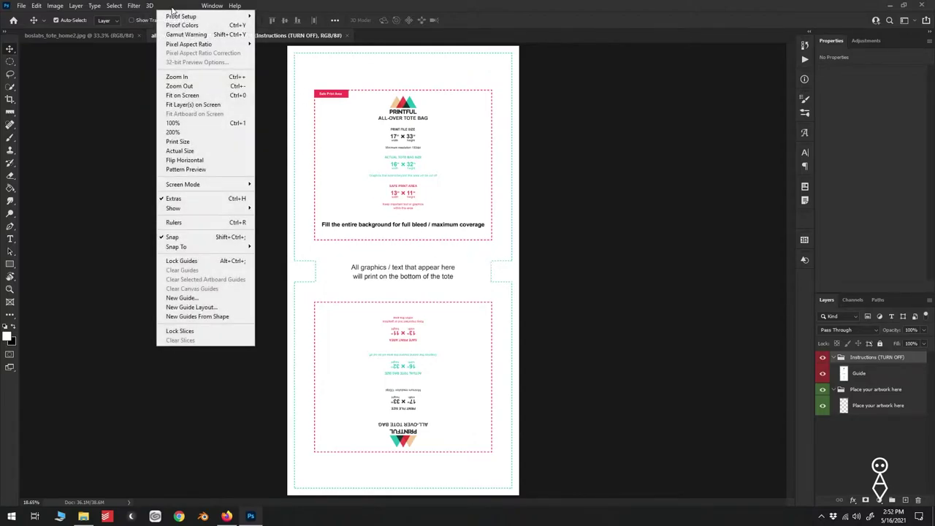
click(194, 222)
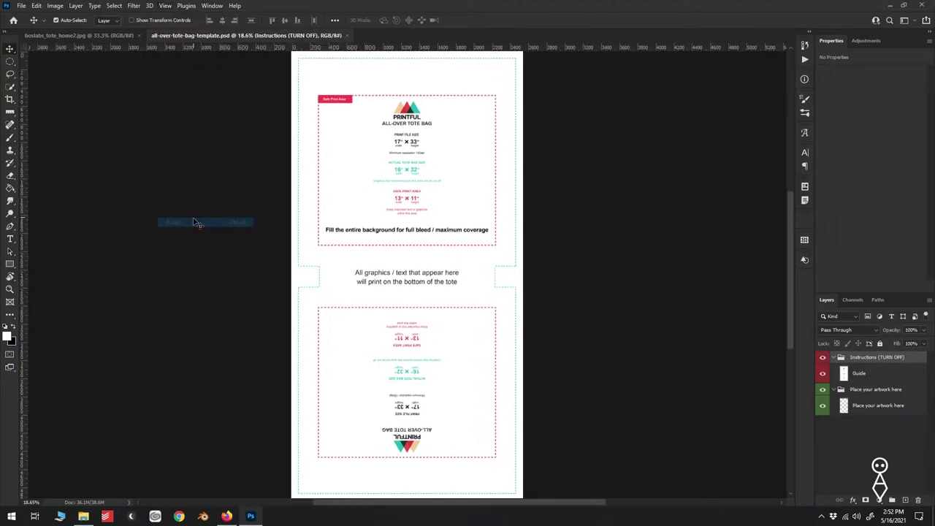
right_click(391, 51)
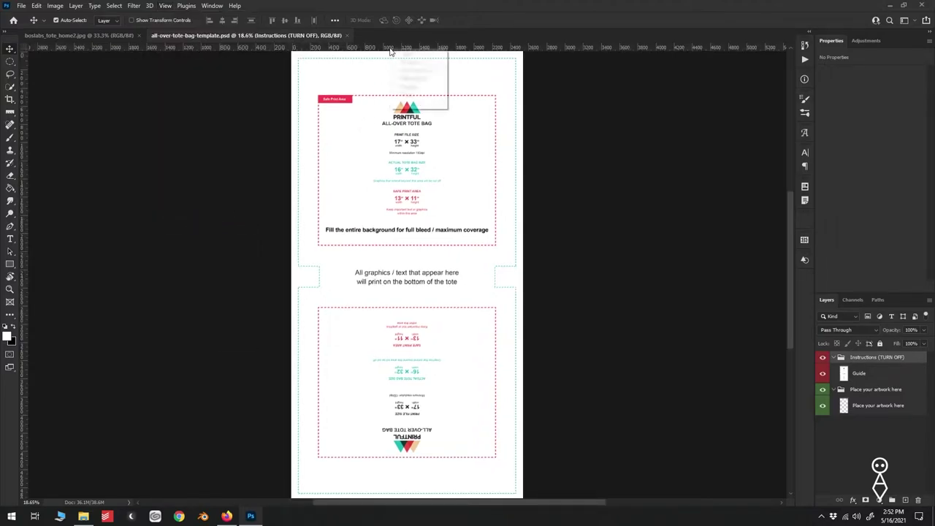
click(420, 105)
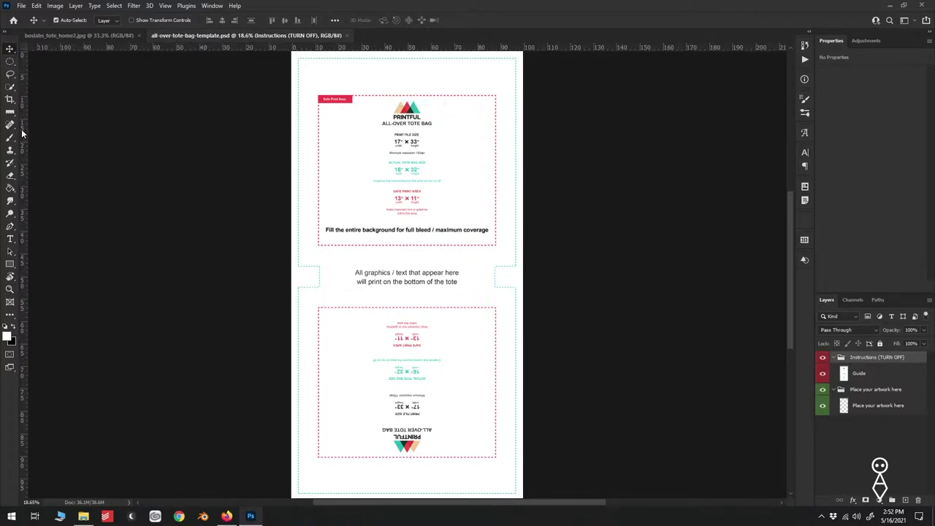
drag(22, 131, 406, 115)
drag(421, 48, 75, 276)
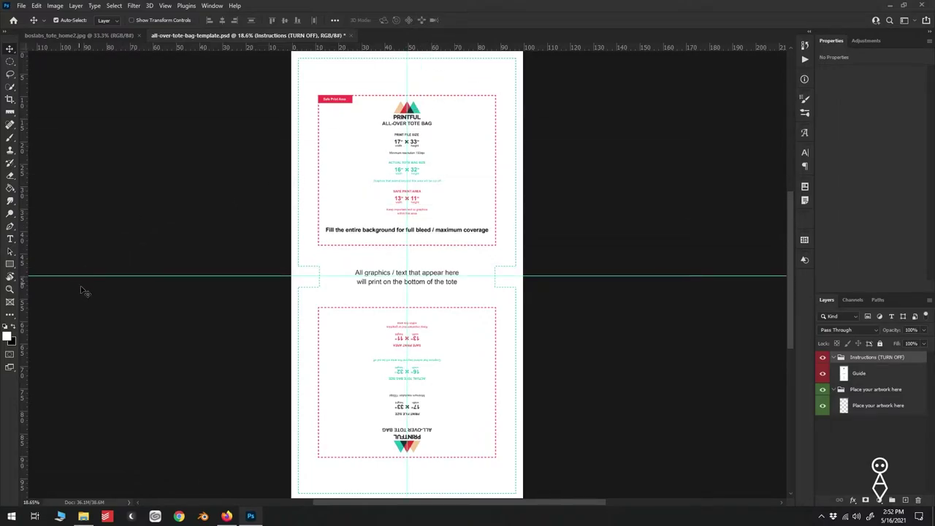
Collapse the Instructions group, set its opacity to 50% and lock it
click(833, 358)
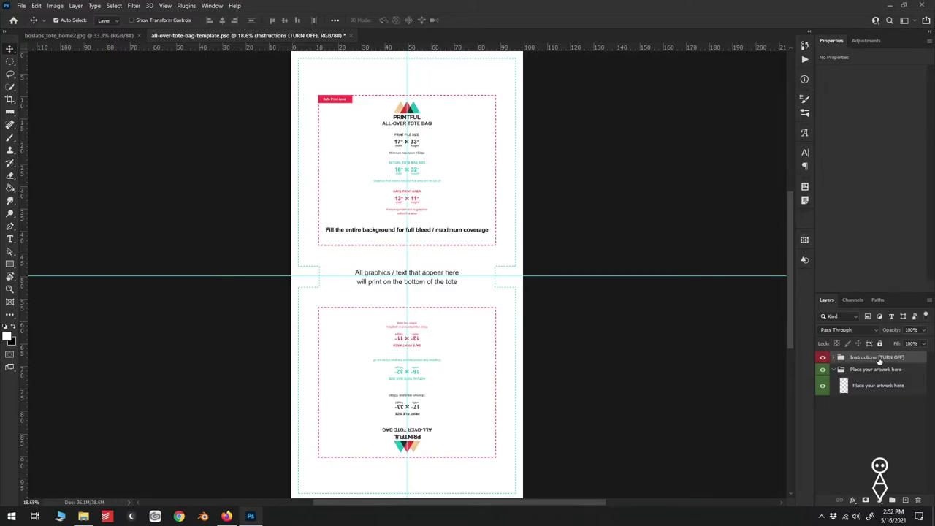
click(910, 330)
text(5)
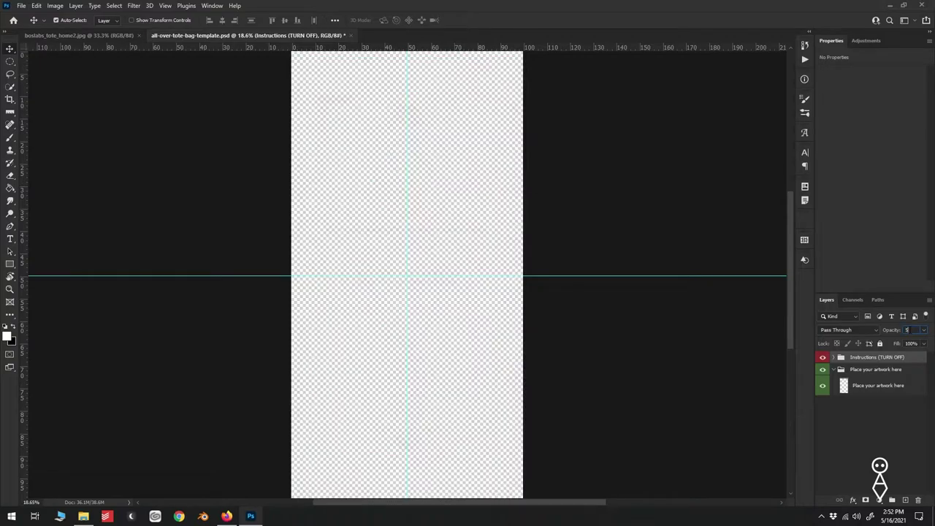
text(0)
key(Return)
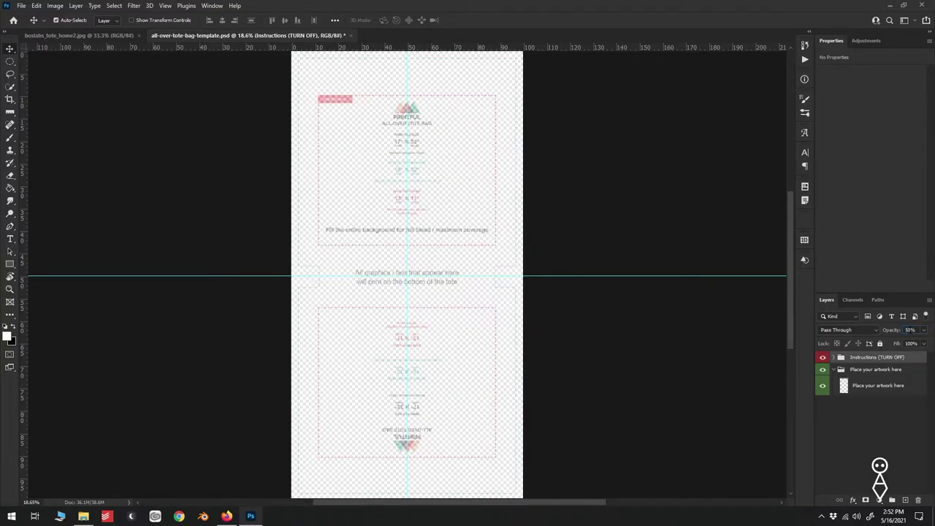
click(879, 345)
Add a black Solid Color fill layer above the artwork layer
click(872, 370)
click(880, 387)
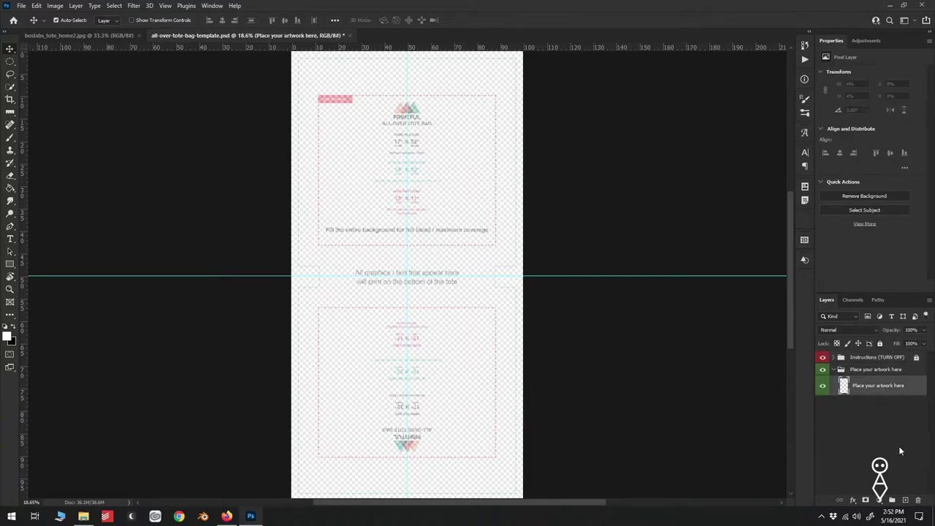
click(878, 500)
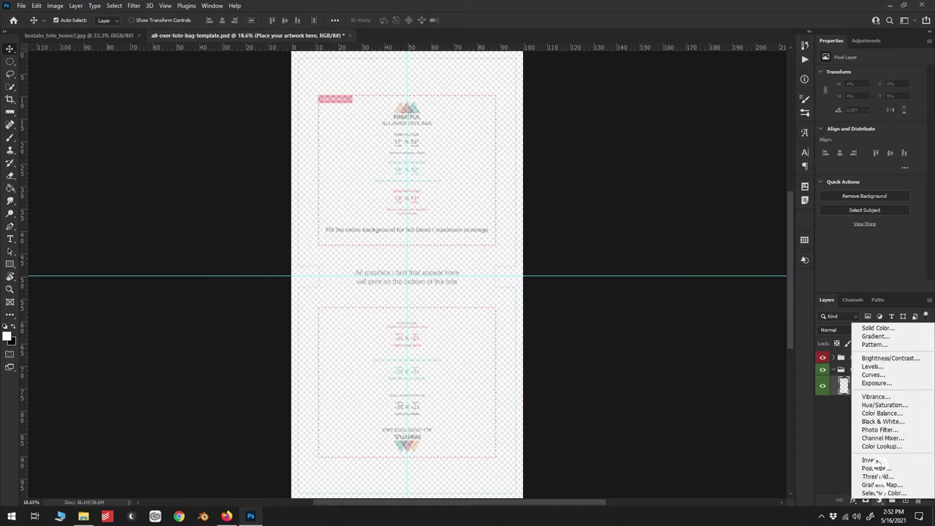
click(877, 328)
click(257, 323)
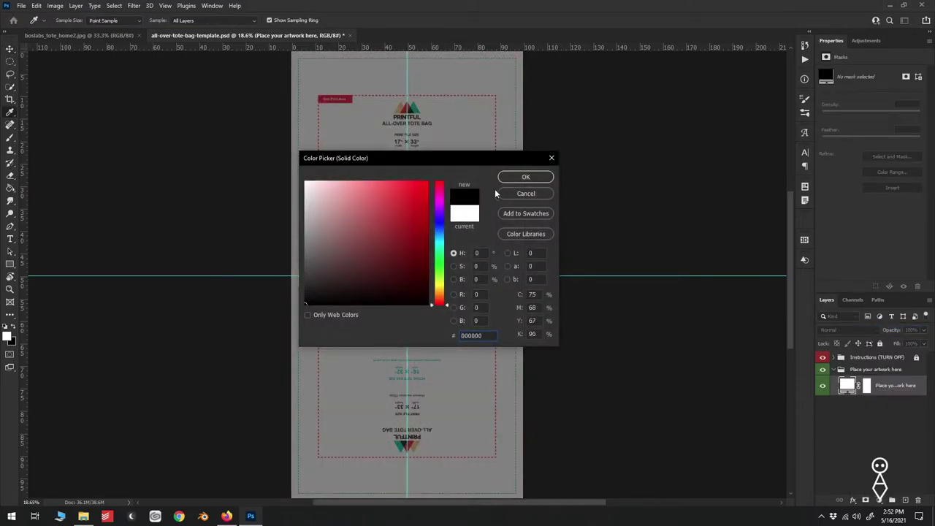
click(523, 177)
Pick the Ellipse Tool and click the canvas to set exact ellipse dimensions
key(u)
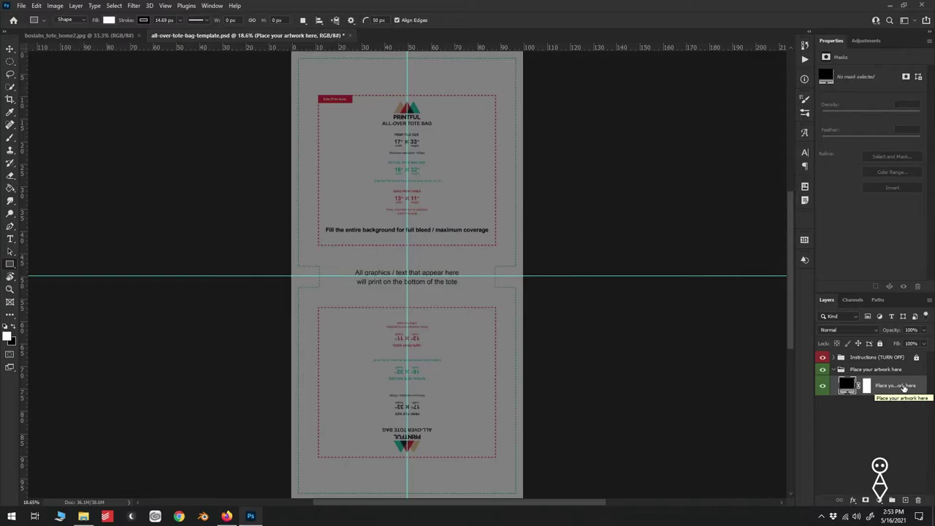
right_click(10, 265)
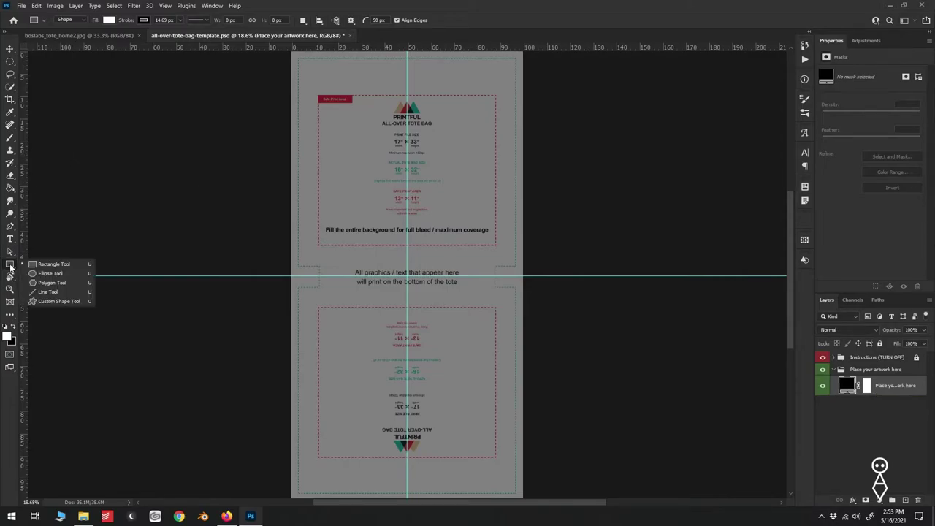
click(42, 274)
click(368, 203)
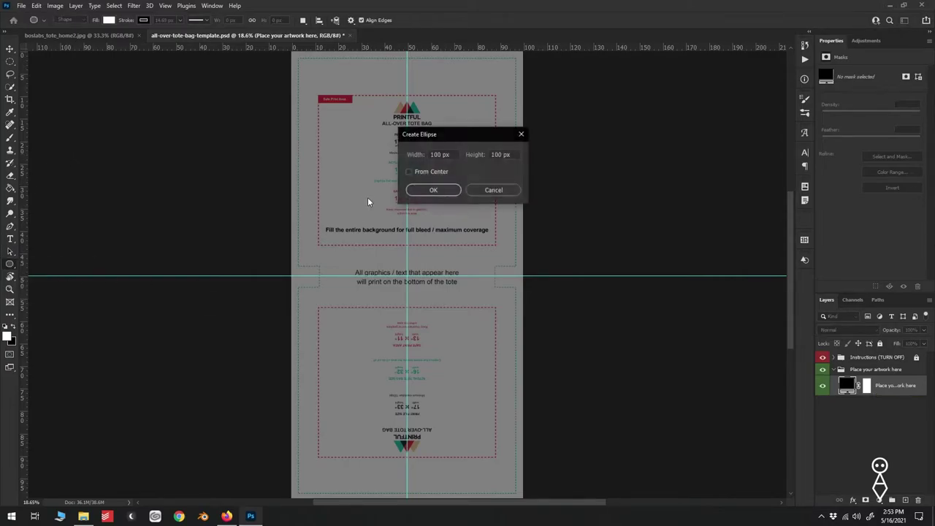
Create a 1052 px circle with the Create Ellipse dialog
double_click(439, 154)
text(1052)
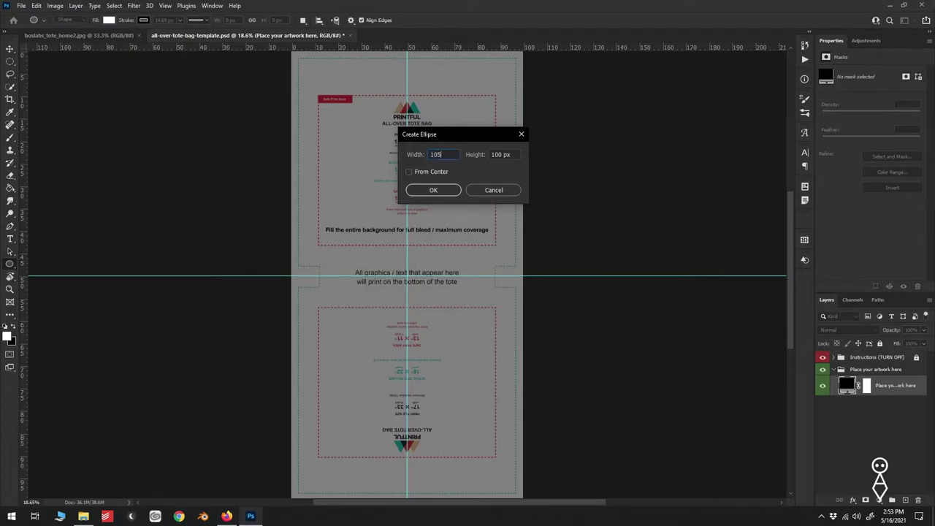
key(Tab)
text(1)
key(Return)
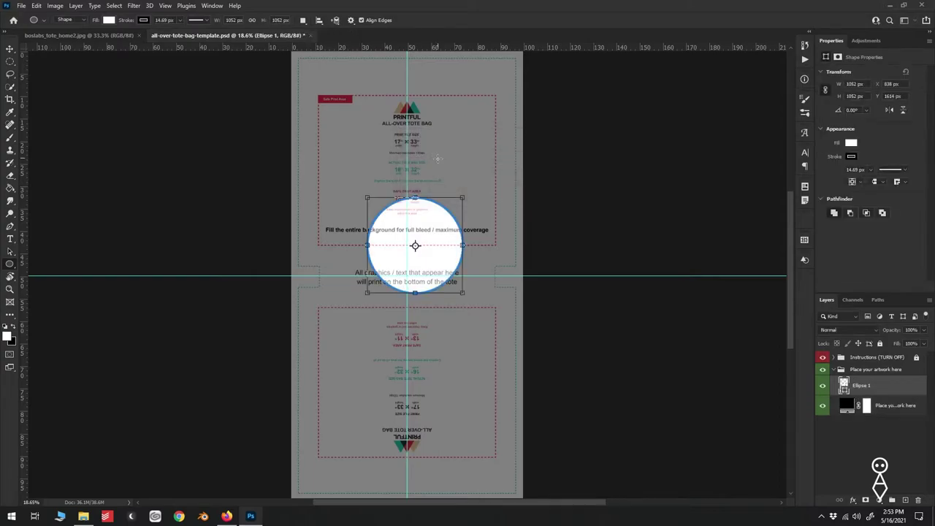
Fill the circle with gold #e0a900
click(143, 20)
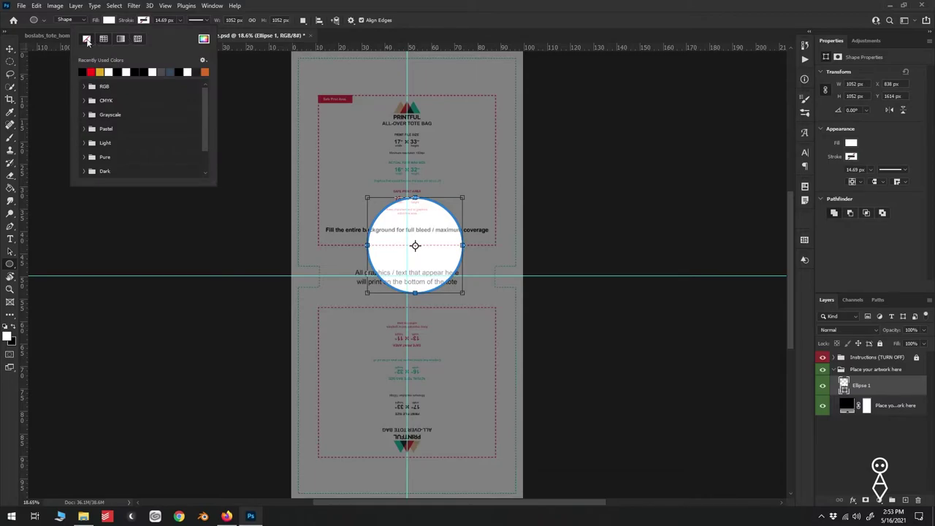
click(109, 22)
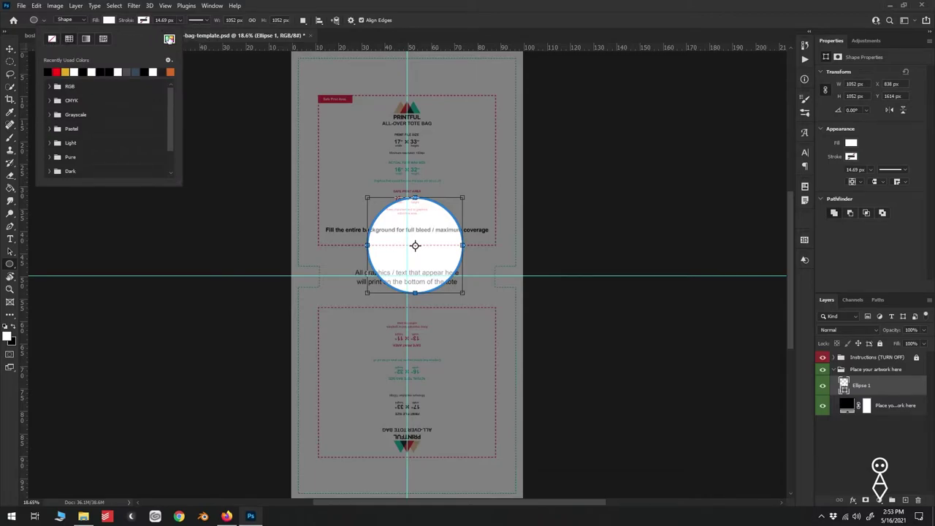
click(168, 39)
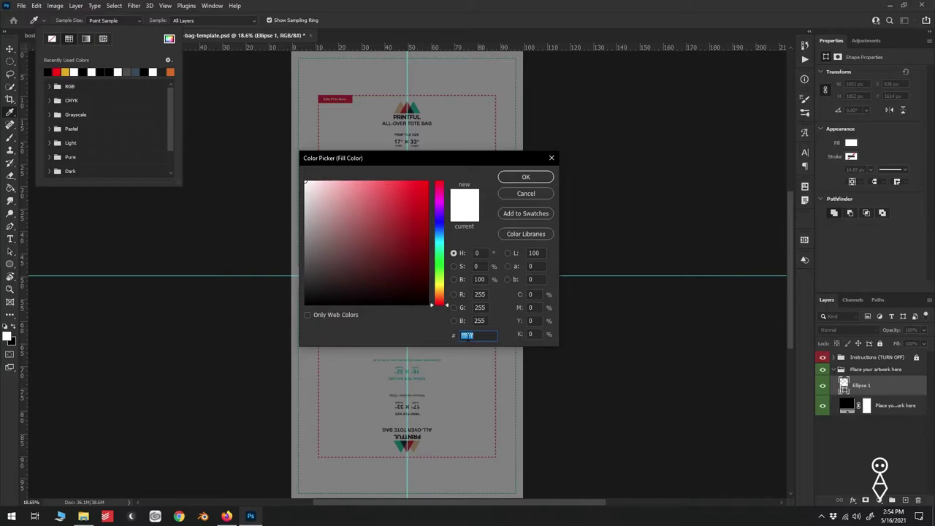
text(e0)
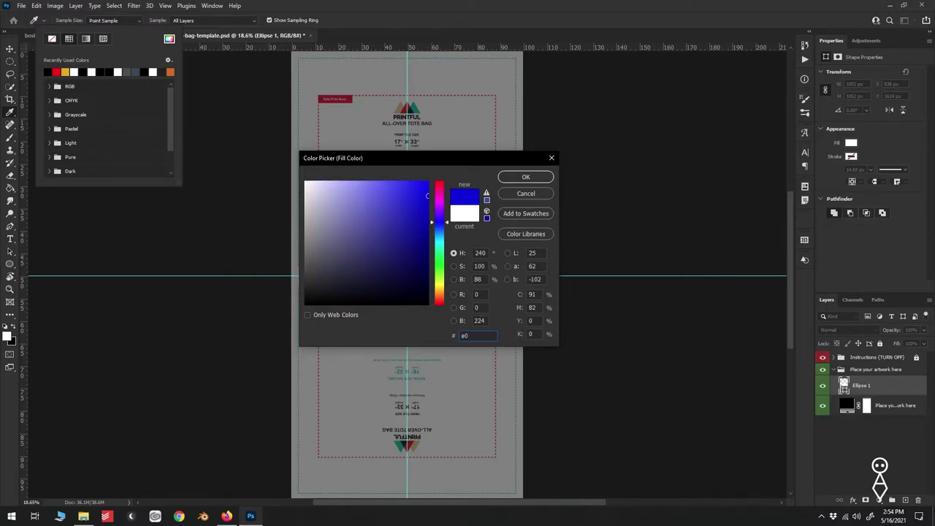
text(a900)
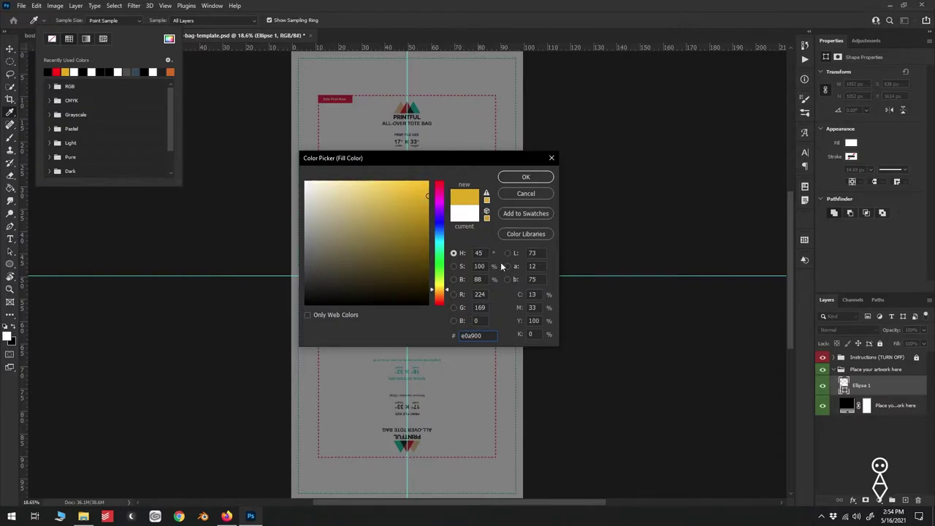
click(529, 178)
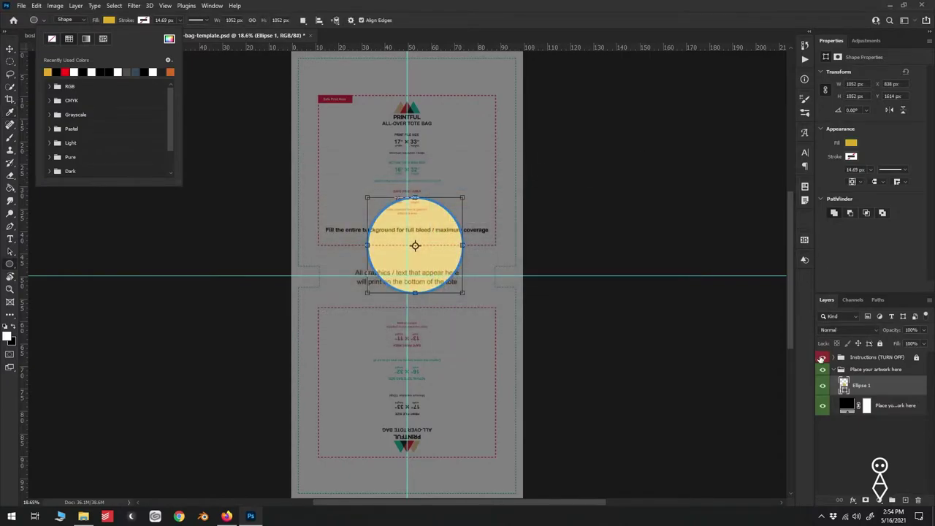
click(864, 374)
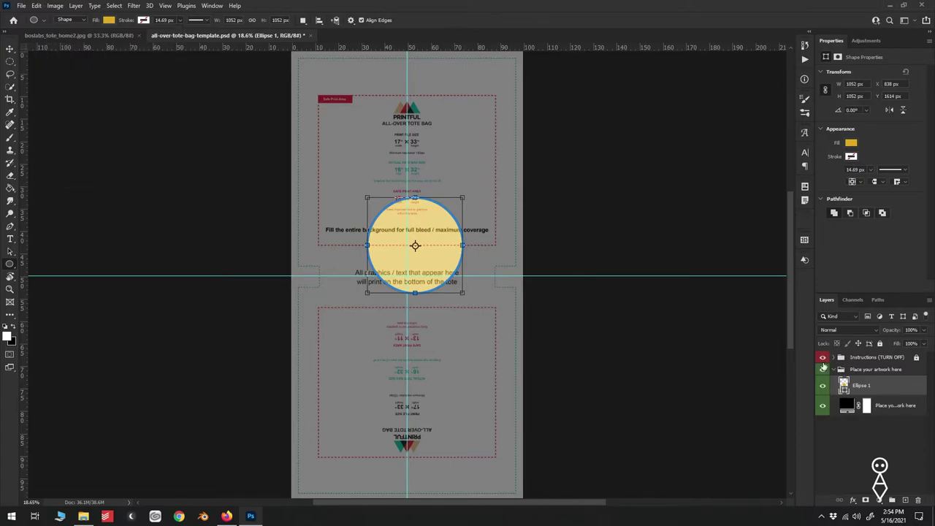
Centre the circle horizontally on the canvas and move it up into the upper half
click(823, 358)
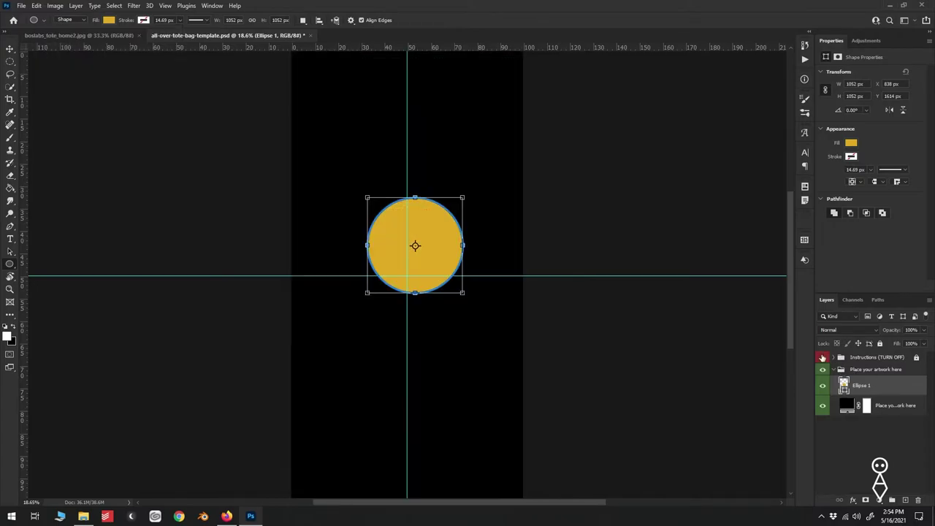
click(11, 51)
key(ctrl+a)
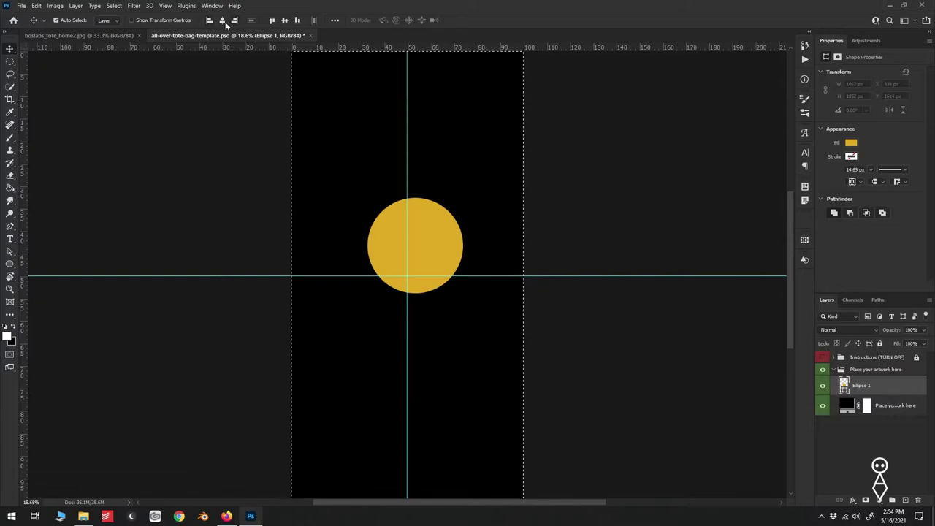
click(223, 20)
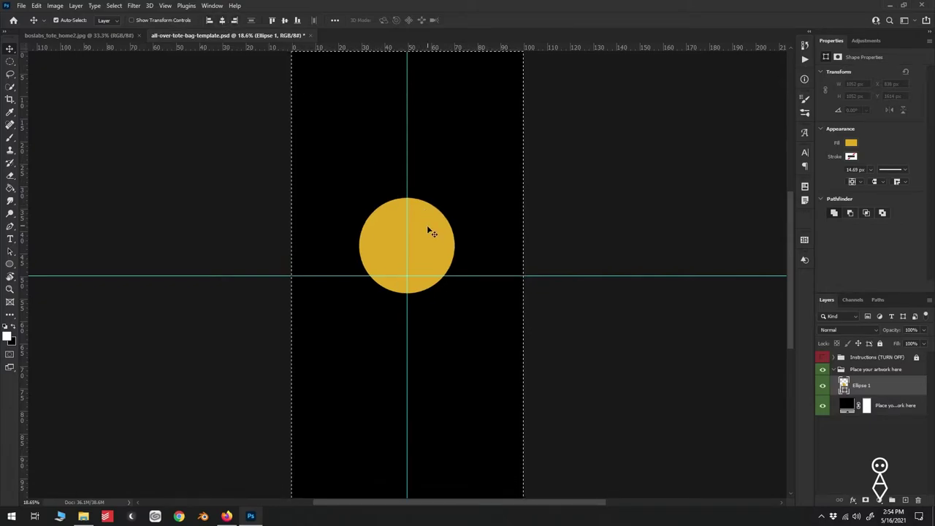
key(ctrl+d)
click(823, 358)
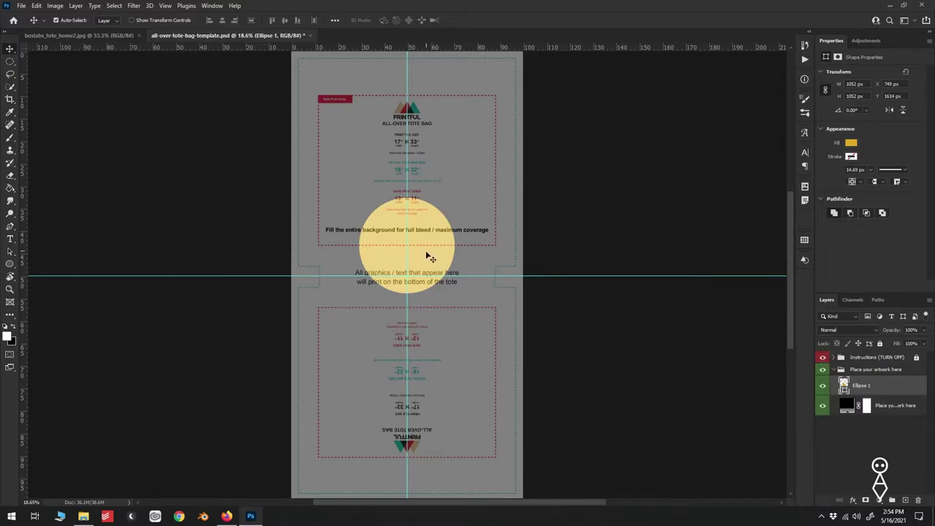
drag(427, 253, 425, 147)
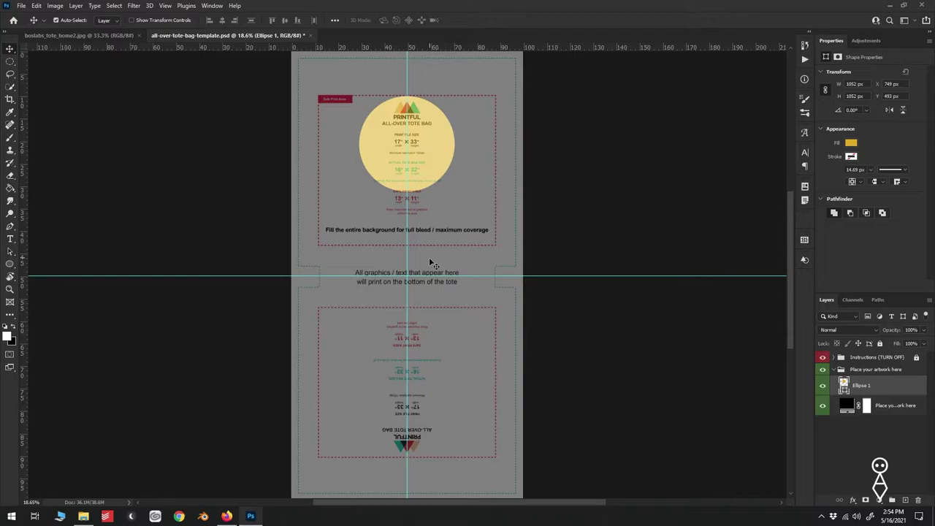
key(Down)
key(Down)
key(Down)
key(Down)
key(Down)
key(Down)
key(Down)
key(Down)
key(Down)
key(Down)
key(Down)
key(Down)
key(Down)
key(Down)
key(Down)
key(Down)
key(Down)
key(Down)
key(Down)
key(Down)
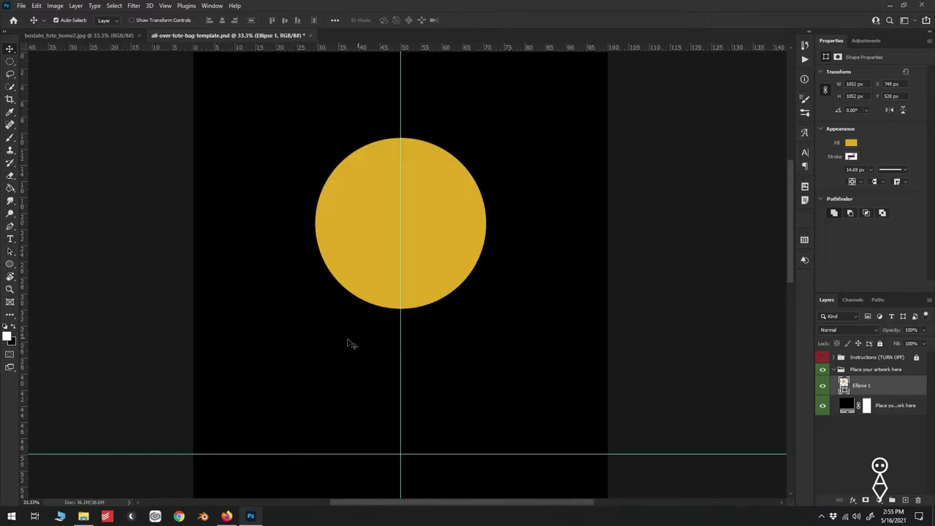
Draw a small black oval left eye and position it on the face
click(9, 265)
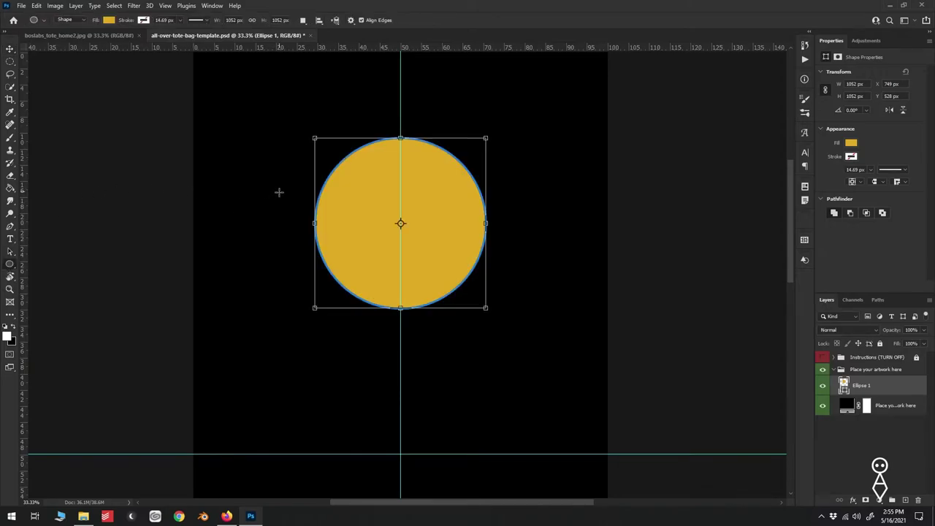
drag(341, 175, 376, 232)
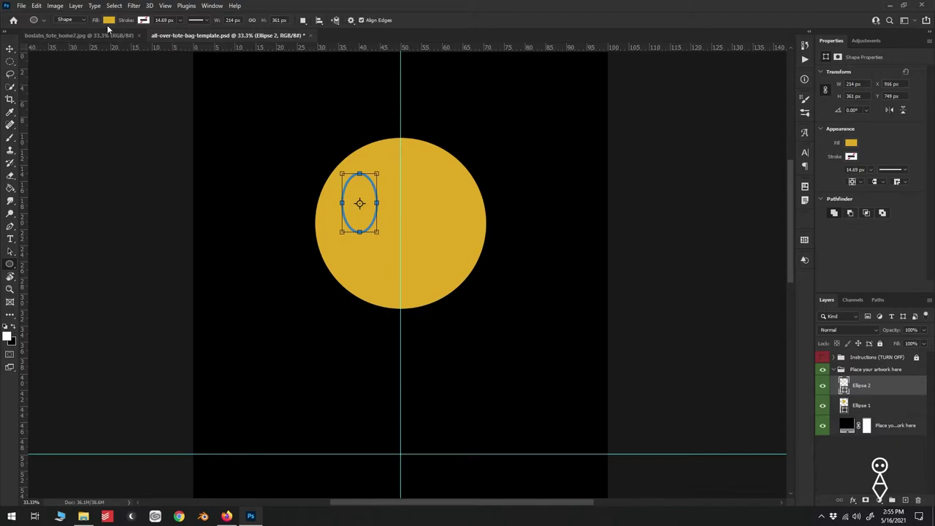
click(109, 19)
click(47, 72)
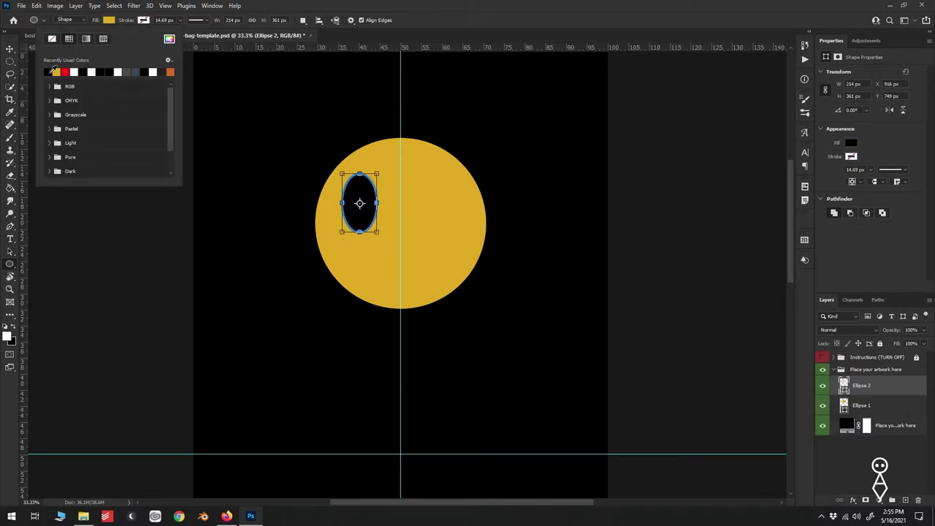
click(12, 49)
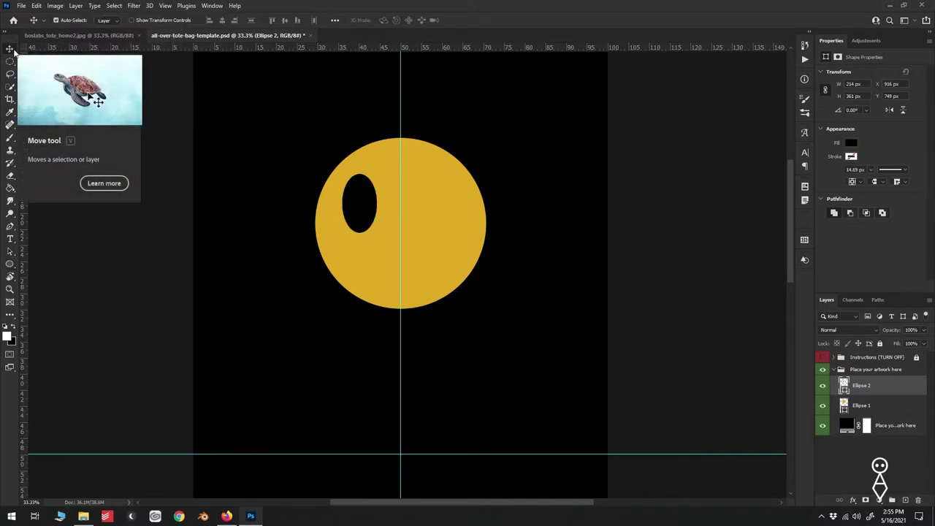
drag(368, 208, 375, 226)
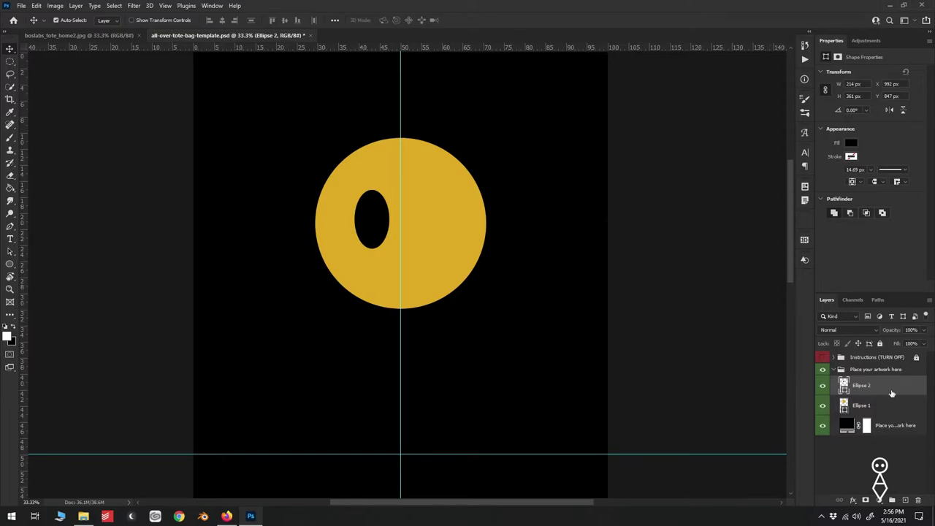
Duplicate the eye and flip the copy horizontally around the centre guide
drag(890, 393, 904, 501)
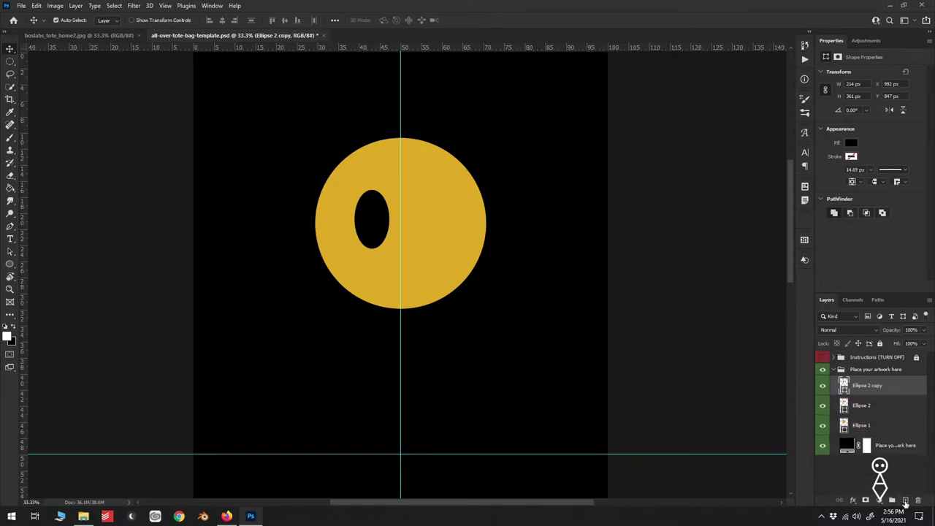
key(ctrl+t)
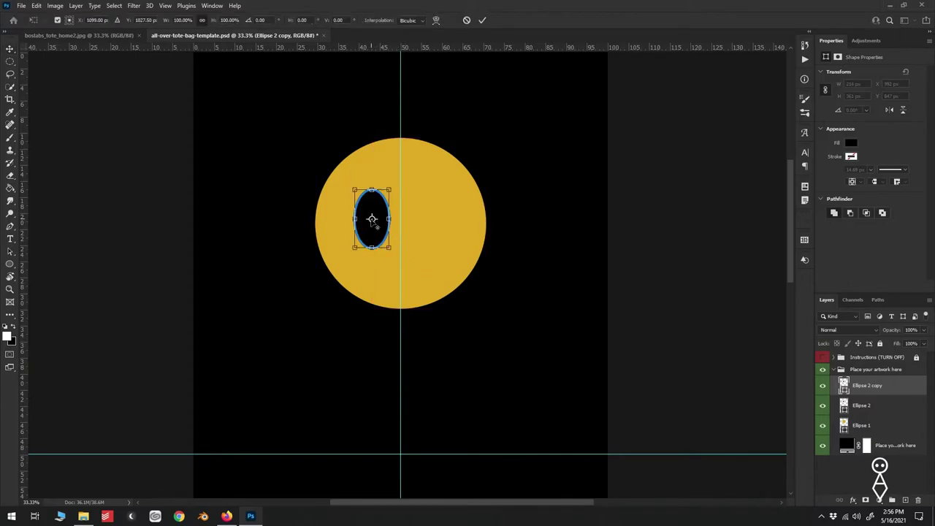
drag(372, 221, 403, 219)
scroll(403, 219, up, 1)
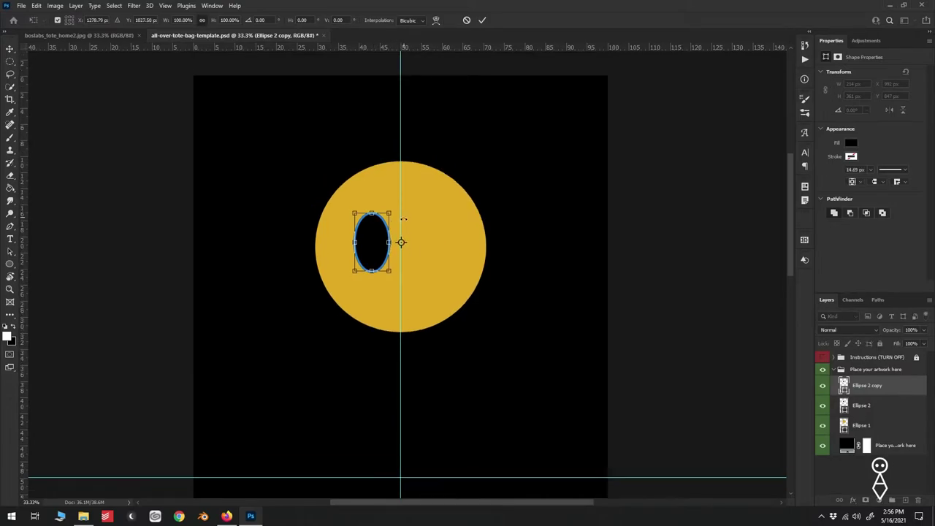
scroll(403, 220, down, 1)
scroll(404, 221, up, 2)
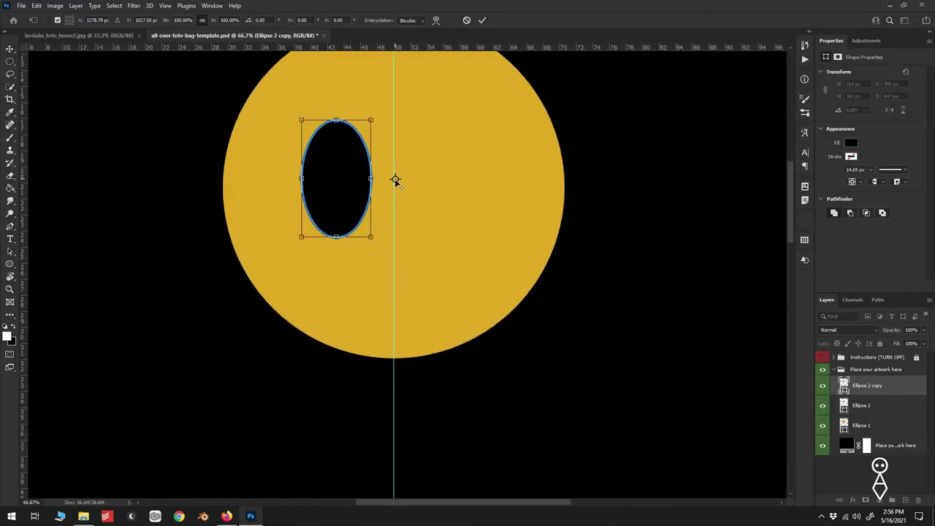
drag(394, 179, 393, 182)
right_click(334, 185)
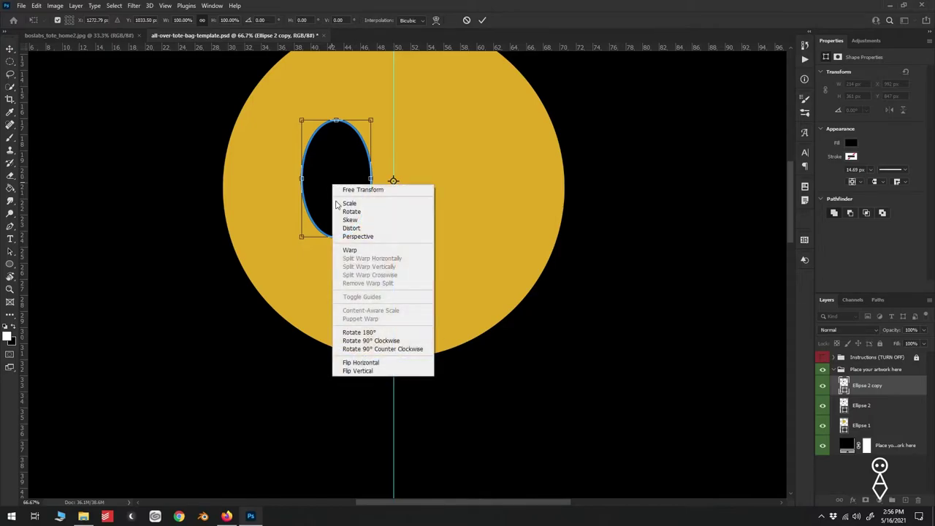
click(382, 363)
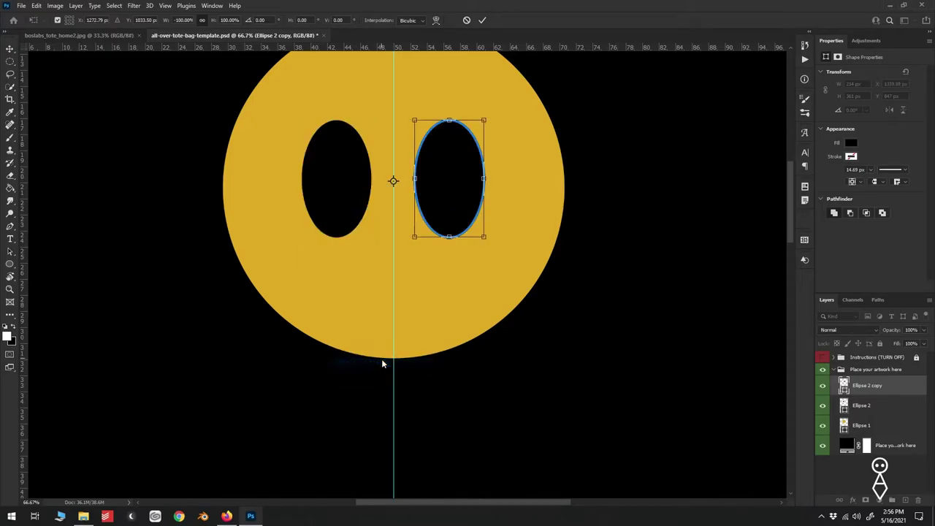
click(485, 18)
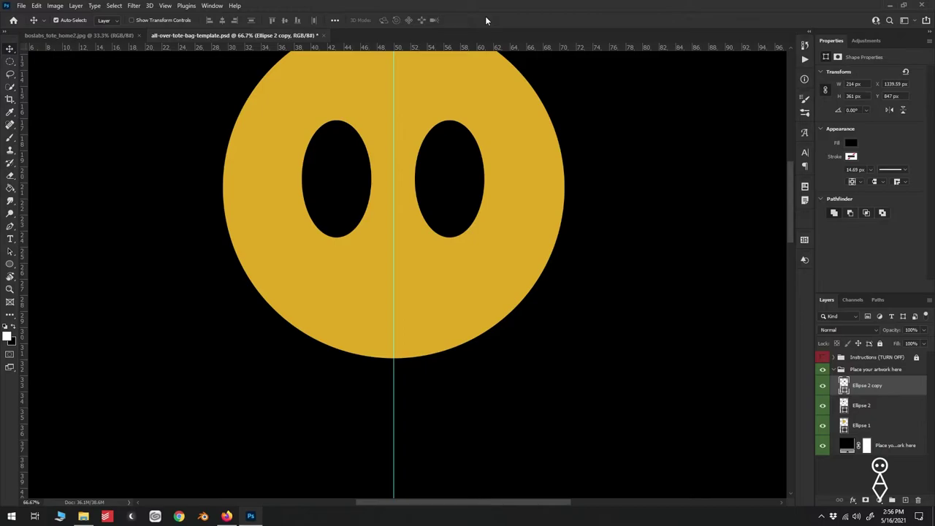
Draw a black rounded-rectangle mouth bar below the eyes
key(u)
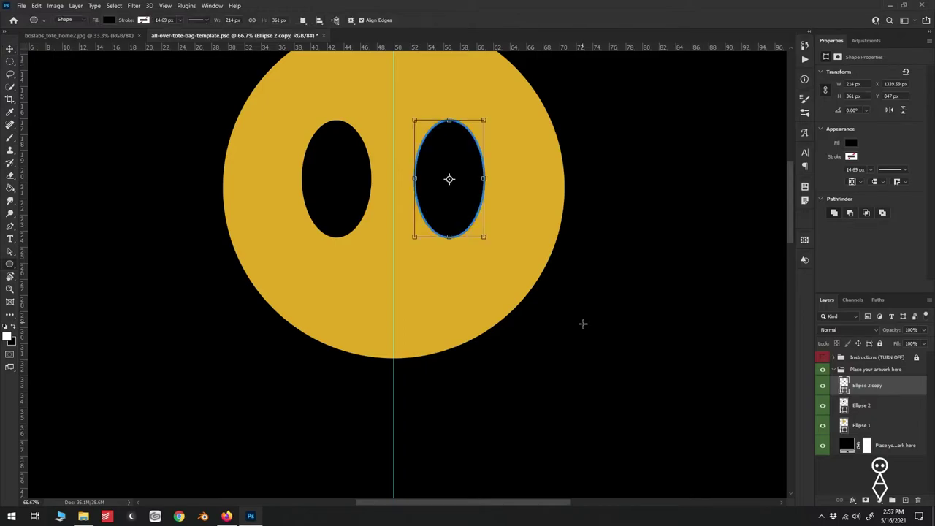
right_click(13, 266)
click(51, 264)
click(378, 20)
drag(344, 279, 417, 292)
key(v)
Rotate the mouth bar about 9.5° and reposition it below the eyes
key(ctrl+t)
drag(463, 271, 479, 281)
drag(424, 299, 390, 305)
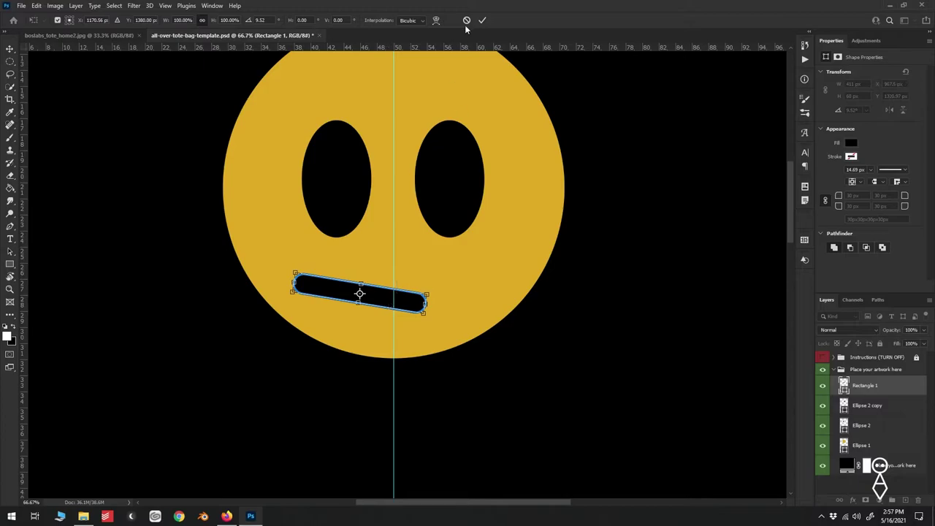
click(482, 19)
scroll(495, 314, up, 2)
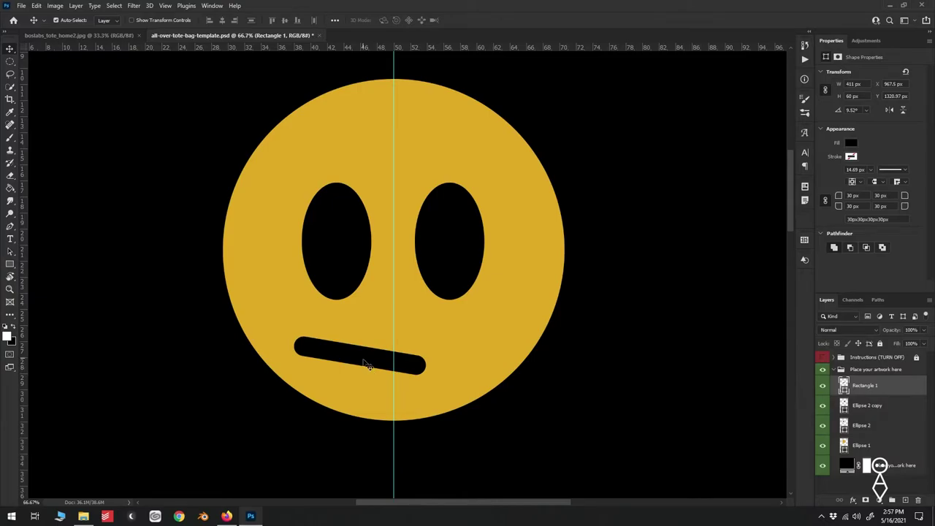
Duplicate the gold Ellipse 1 circle and scale the copy up about 145%
key(ctrl+0)
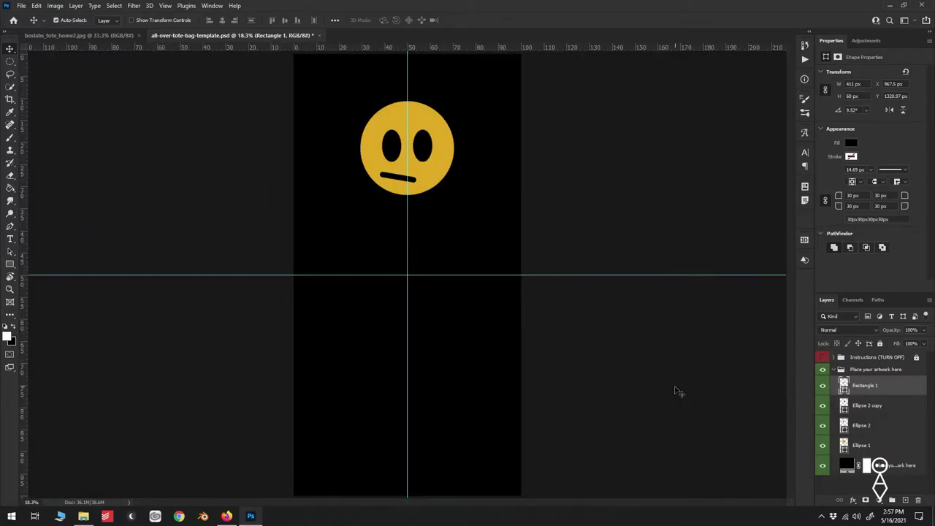
click(823, 357)
click(823, 358)
click(870, 445)
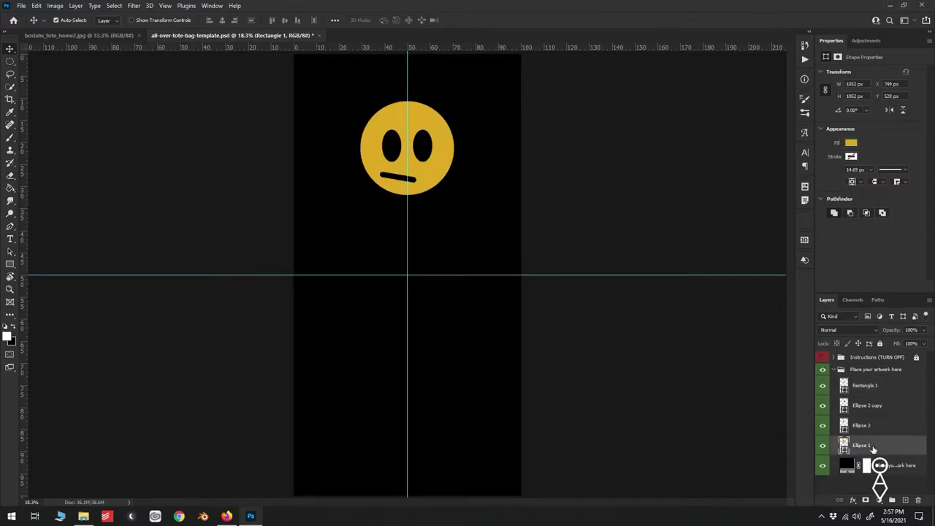
key(ctrl+j)
key(ctrl+plus)
key(ctrl+plus)
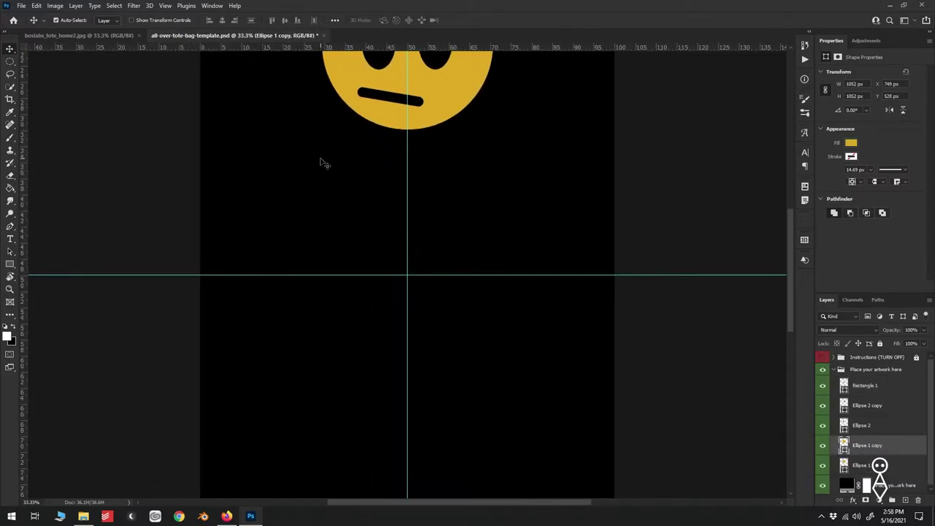
scroll(319, 159, up, 5)
key(ctrl+t)
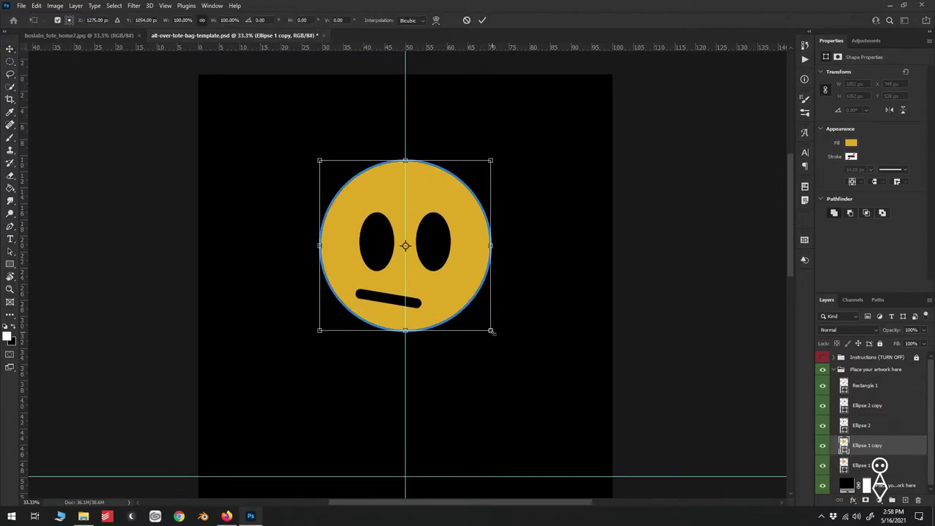
drag(490, 331, 529, 366)
key(Return)
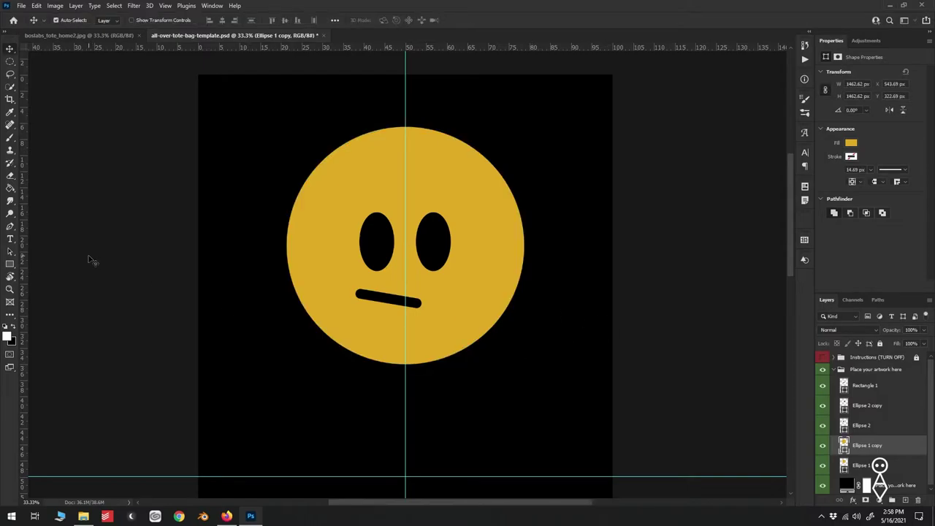
Type 'HAVE A DAY.' along the circle's edge as path text
click(9, 241)
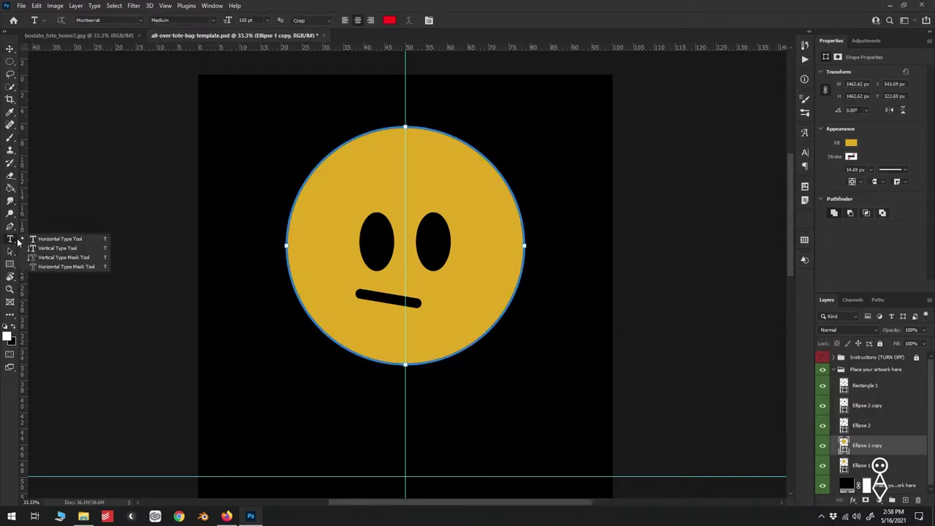
click(367, 358)
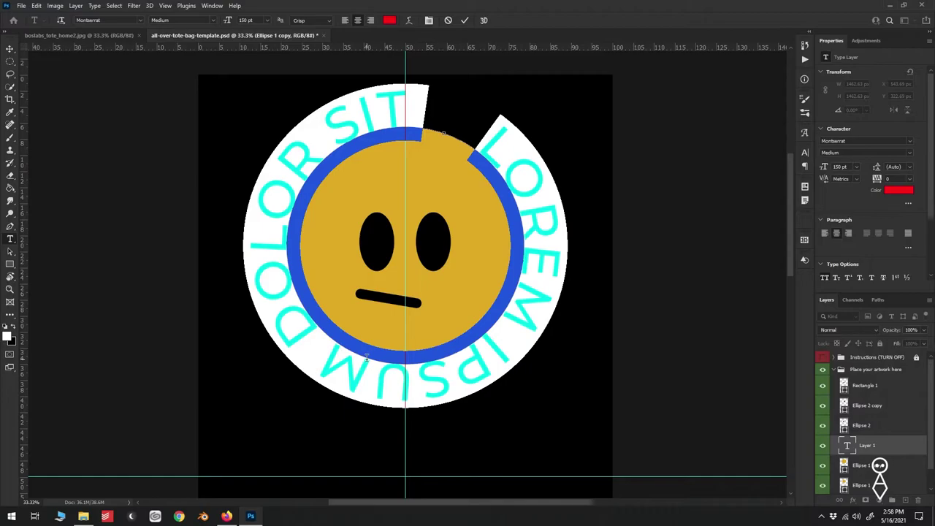
text(HAVE)
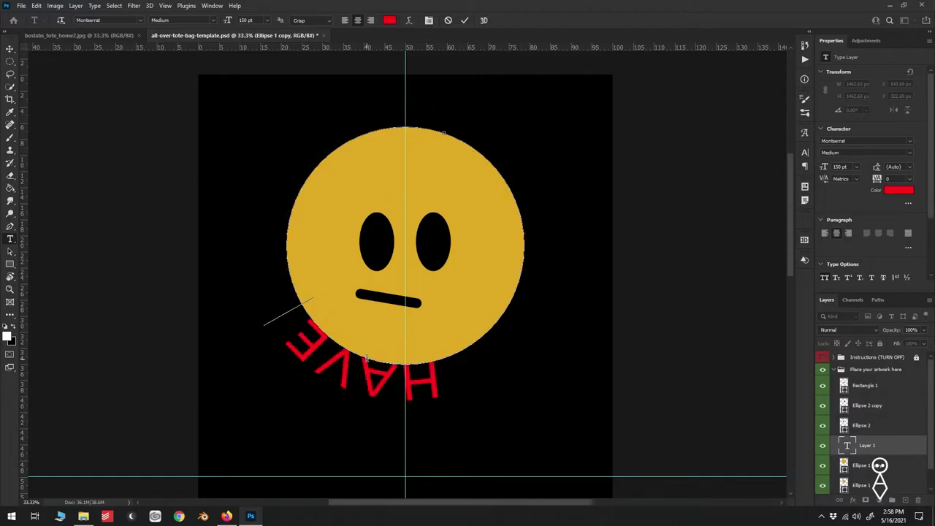
text( A DAY.)
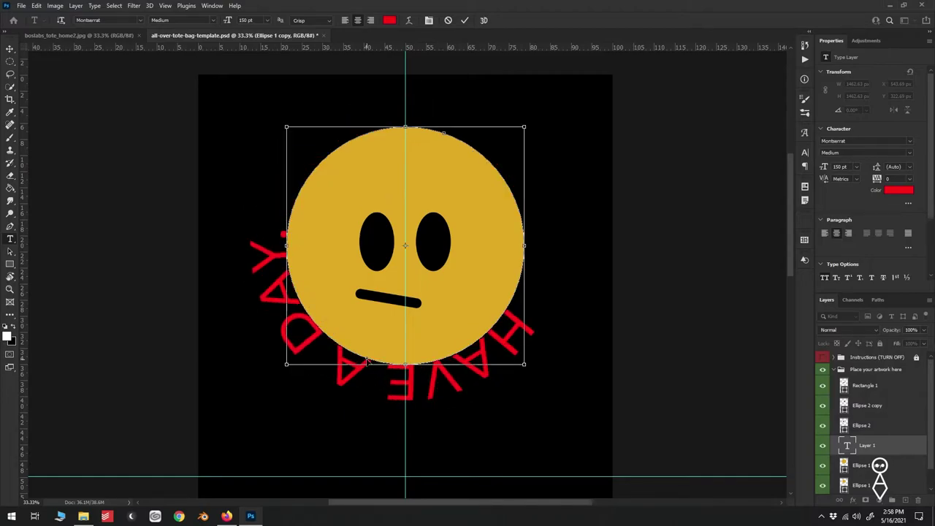
key(ctrl+a)
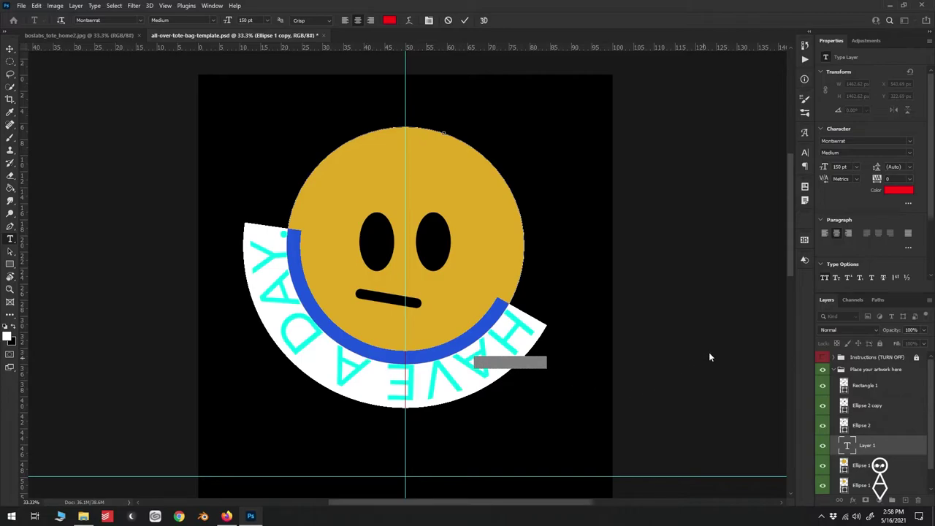
Format the curved text as white, Black style, 125 pt, centre-aligned, and commit it
click(849, 152)
text(Black)
key(Tab)
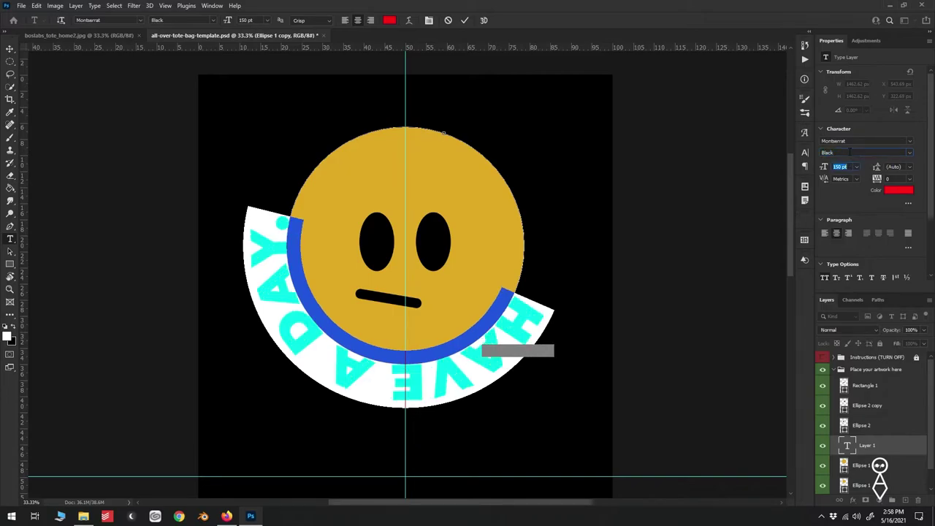
text(125)
key(Tab)
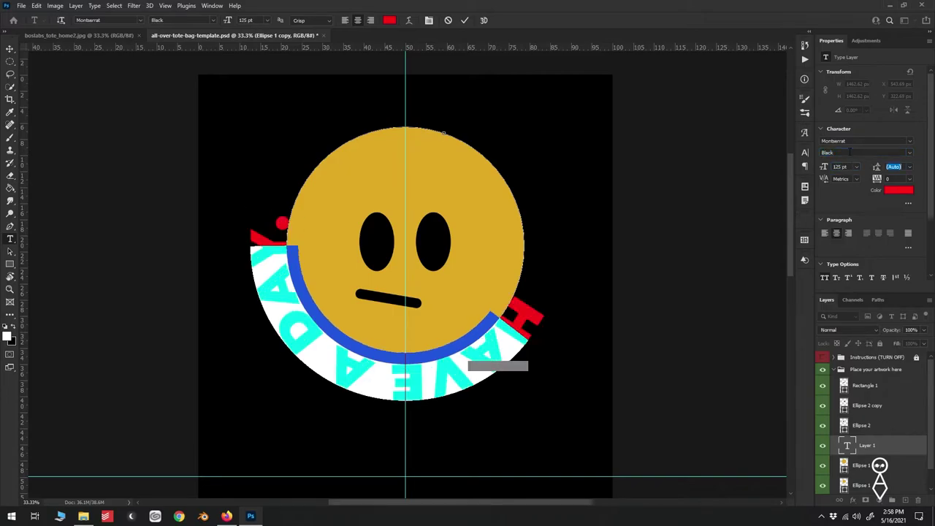
click(830, 234)
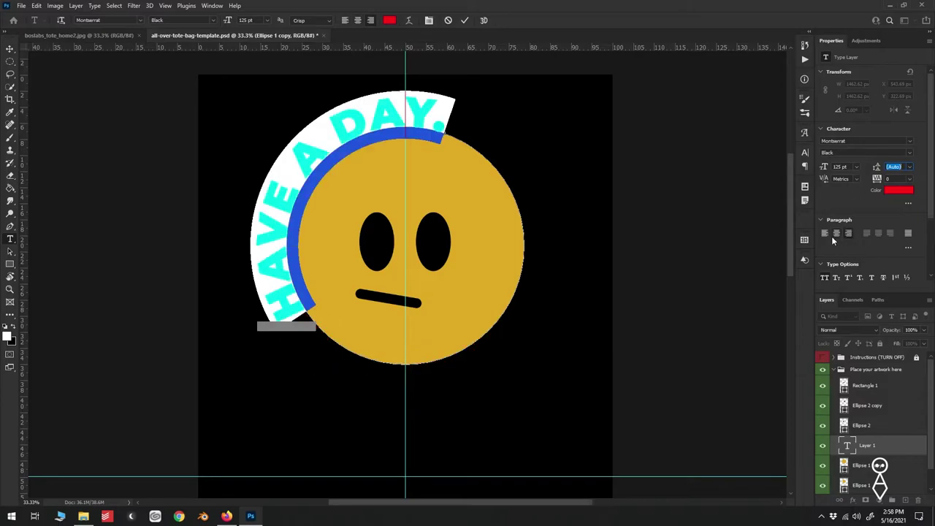
click(835, 233)
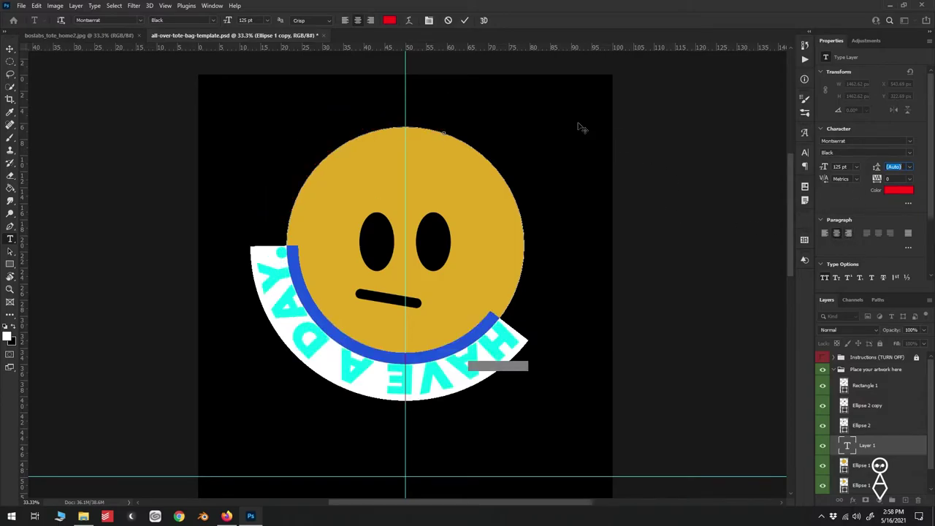
click(889, 192)
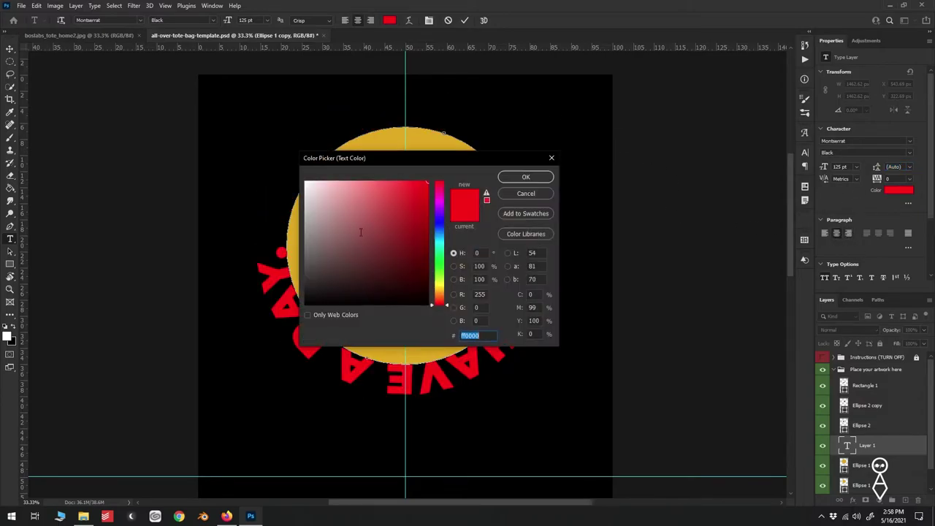
drag(350, 219, 251, 171)
click(523, 179)
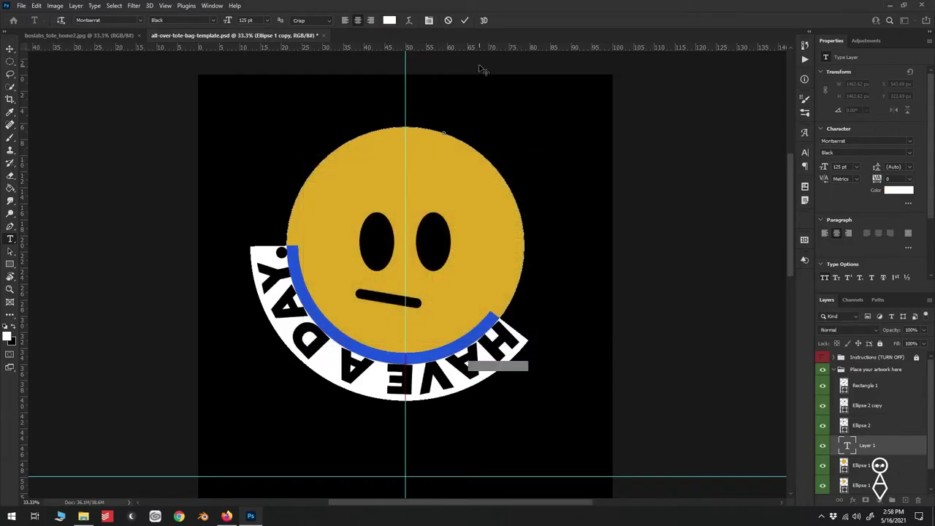
click(463, 21)
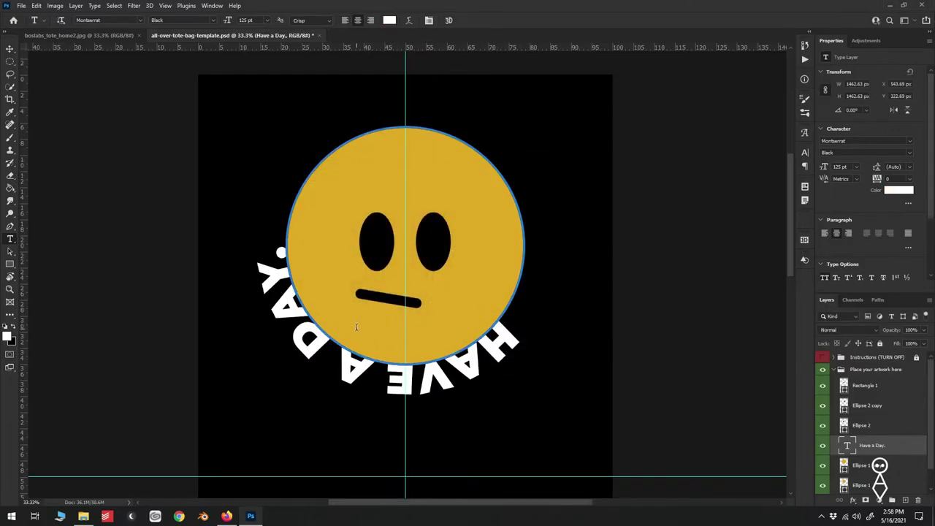
click(10, 251)
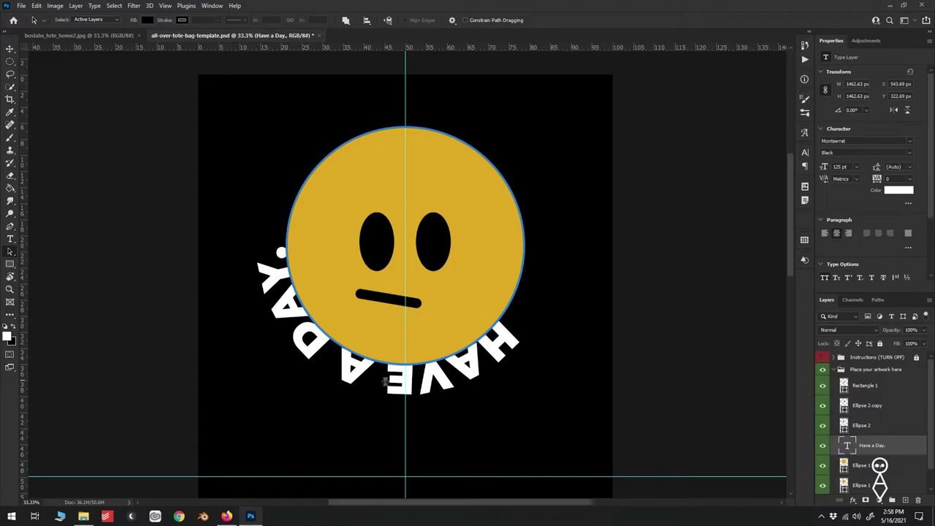
Flip the curved text to the inside of the circle and undo the circle enlargement
drag(427, 379, 410, 346)
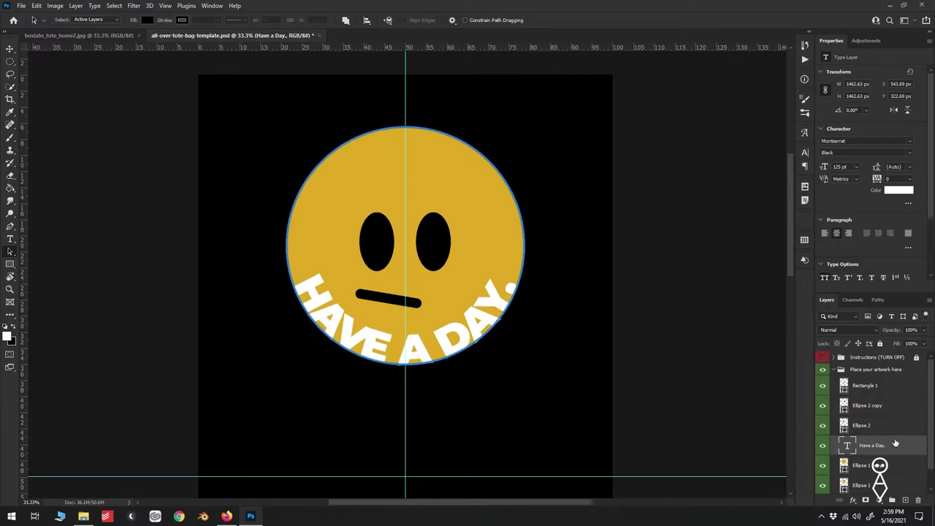
click(862, 466)
key(ctrl+z)
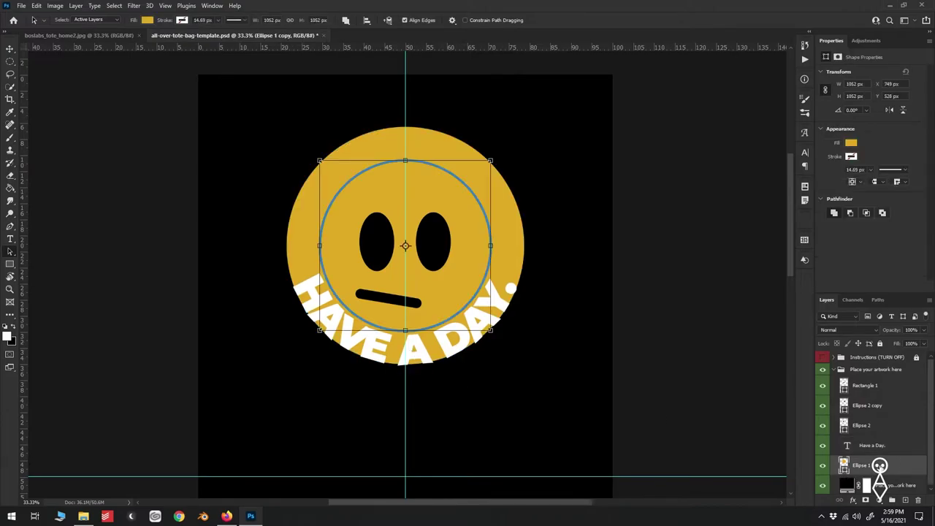
Scale the 'HAVE A DAY.' text layer up about 119% and set its size to 125 pt
click(10, 49)
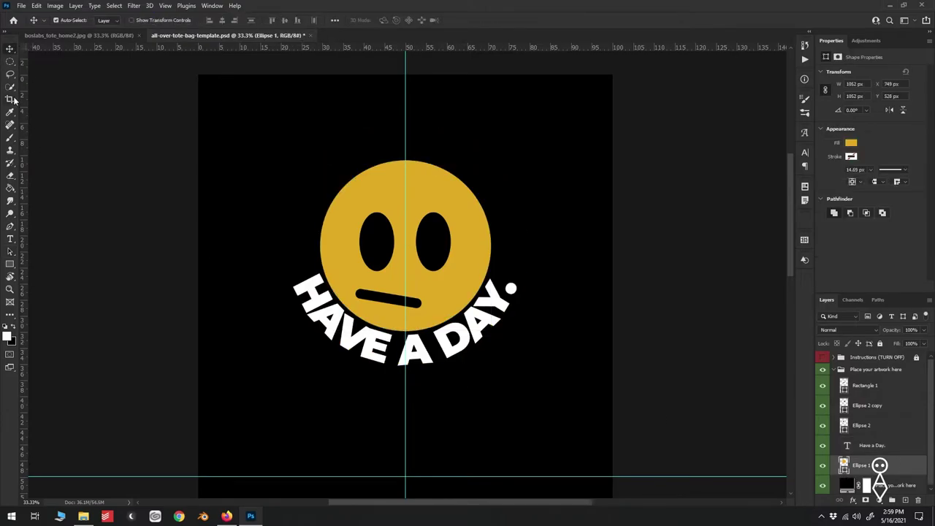
click(883, 447)
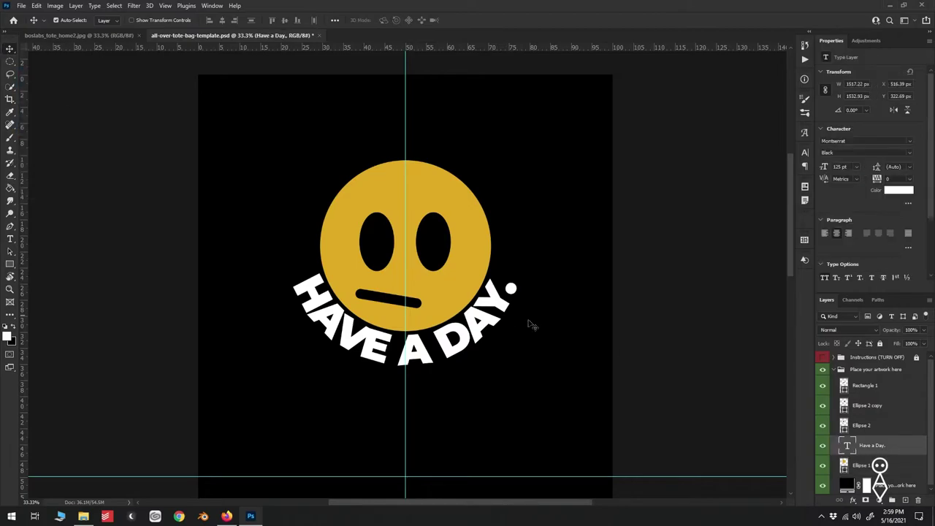
key(ctrl+t)
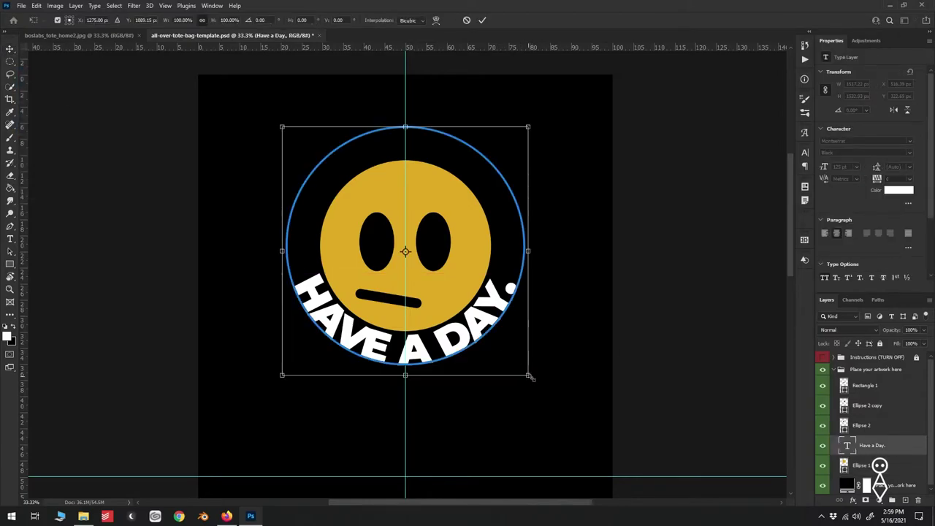
drag(531, 377, 558, 395)
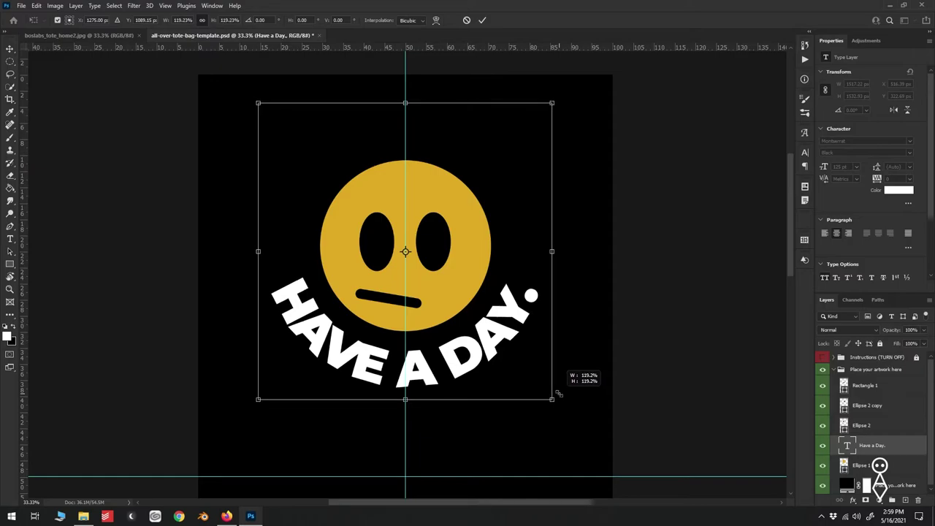
click(483, 20)
click(840, 168)
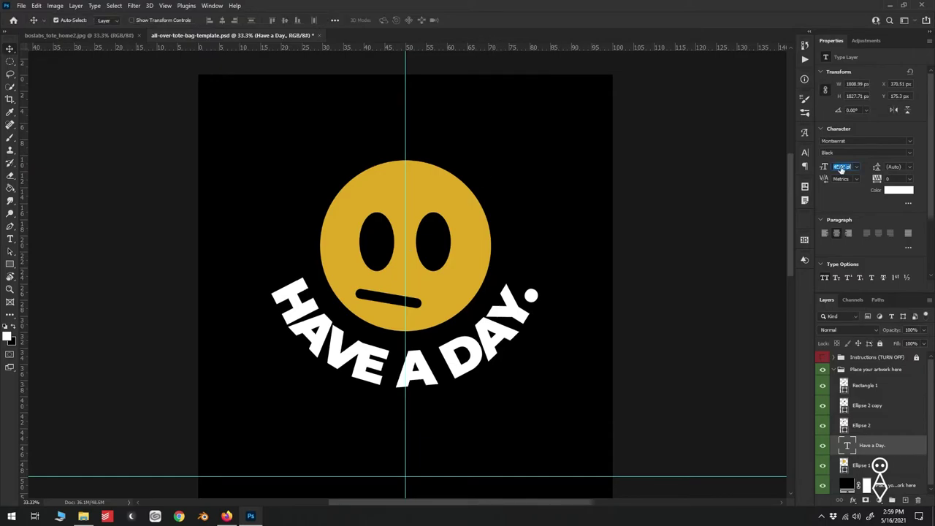
text(125)
key(Return)
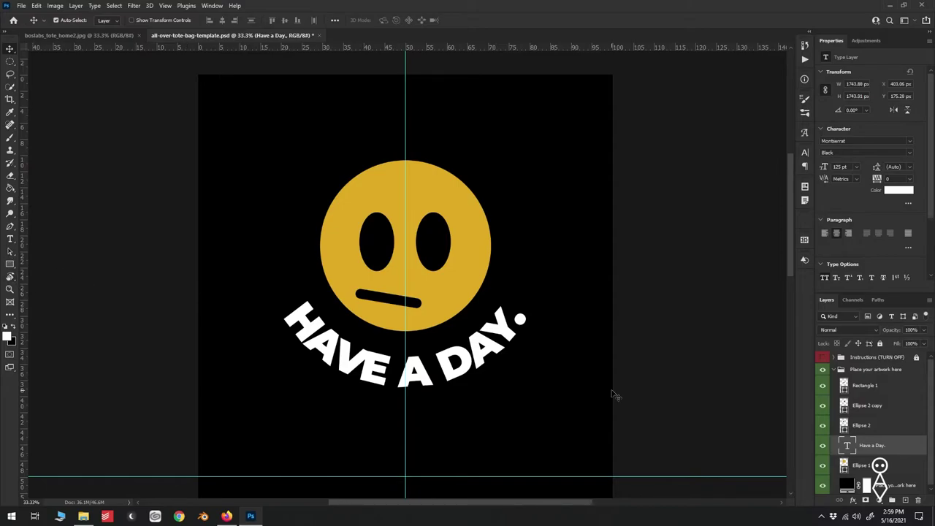
Add 'THANK YOU' text near the top and centre it horizontally on the canvas
click(875, 387)
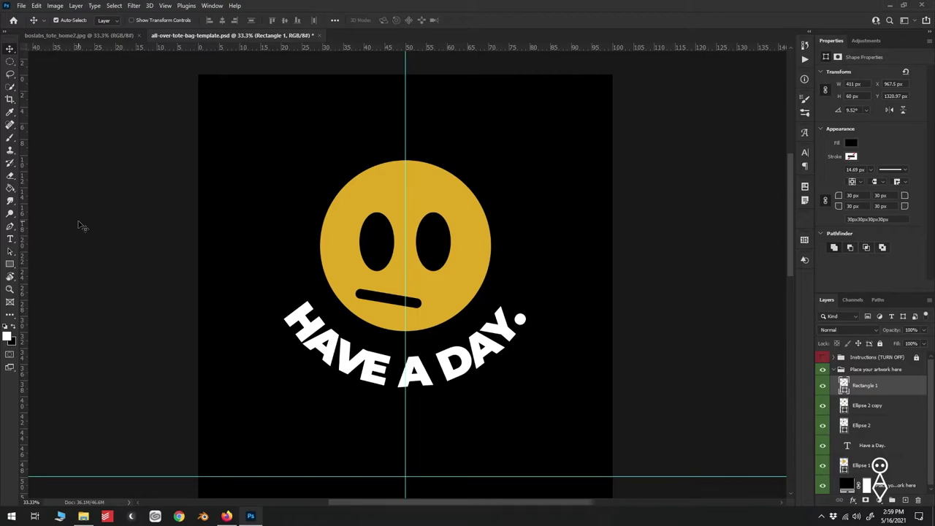
click(7, 243)
click(252, 102)
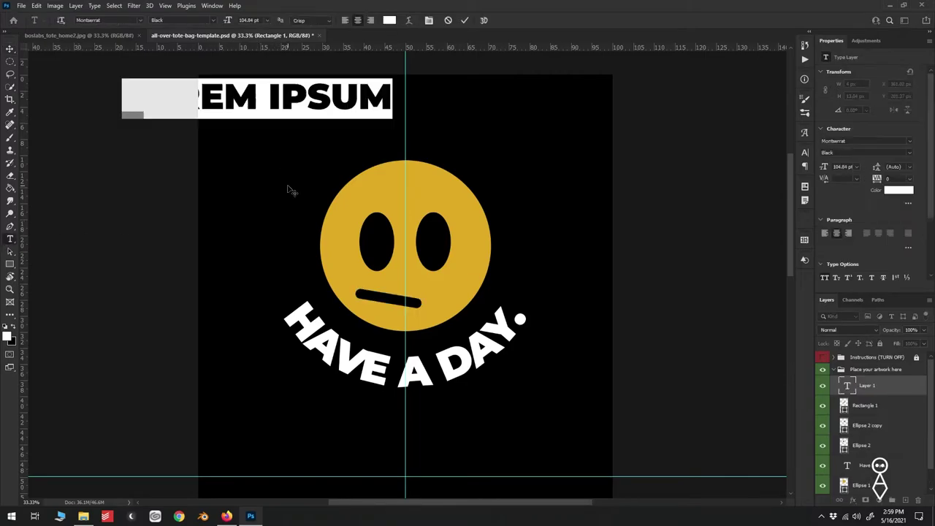
text(THANK YOU)
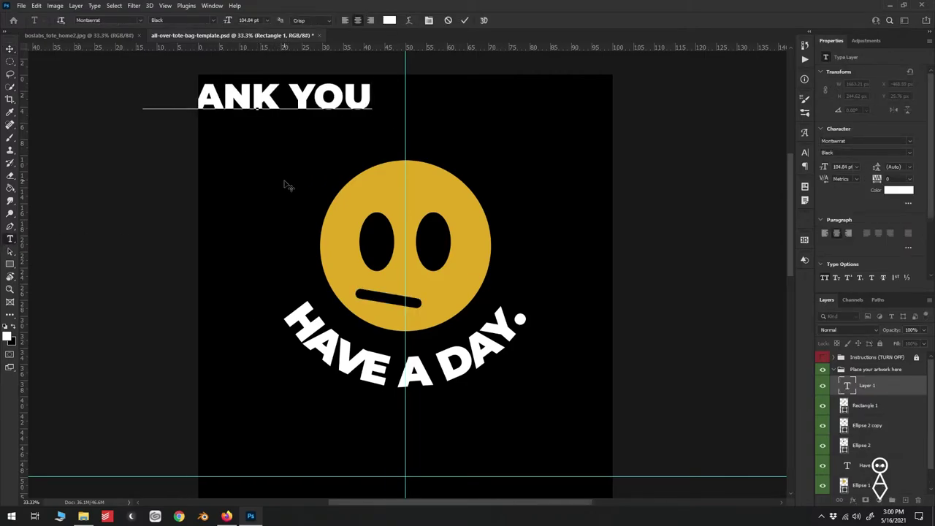
click(465, 20)
key(ctrl+a)
key(v)
click(222, 21)
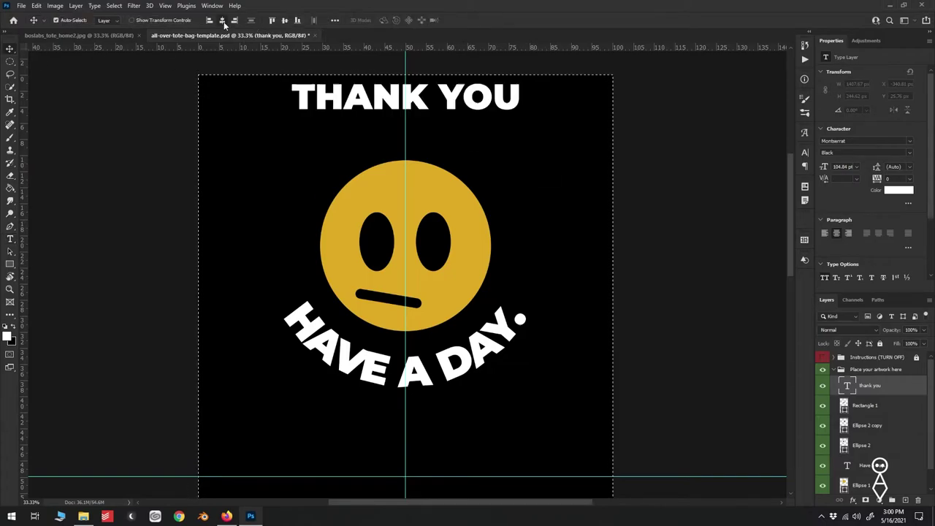
Set 'THANK YOU' to Montserrat Medium 188 pt and position it inside the print area
click(839, 152)
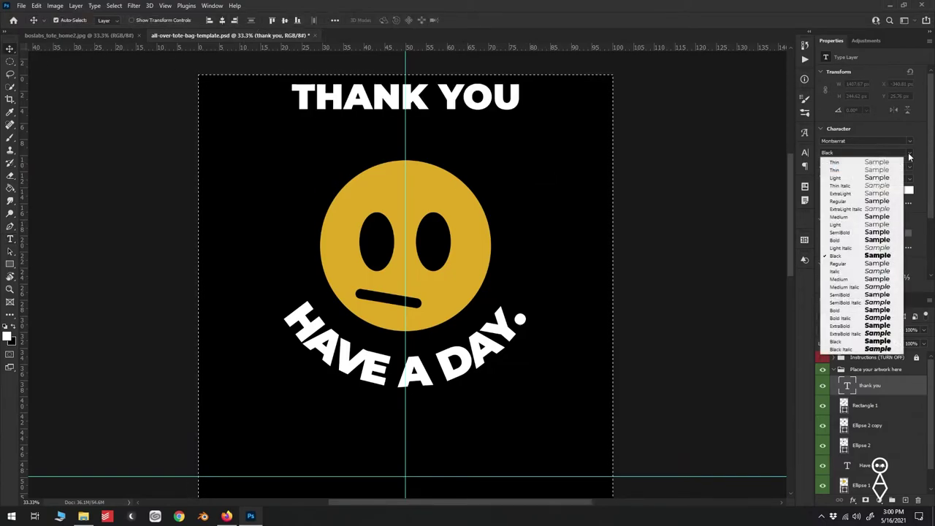
click(846, 282)
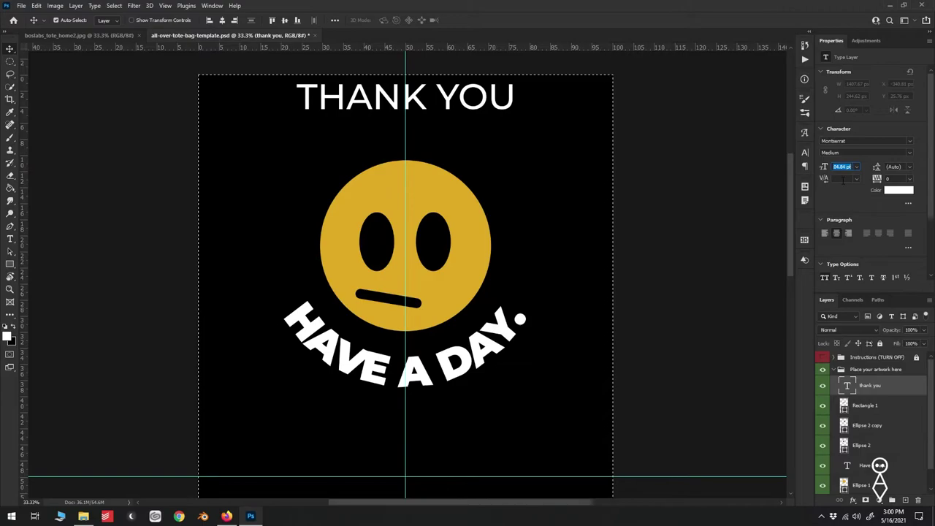
text(188)
key(Return)
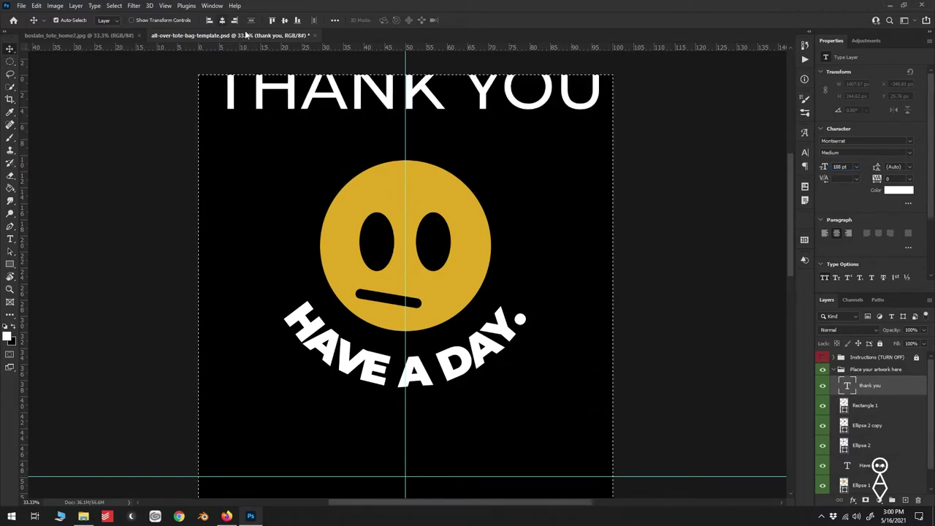
click(272, 20)
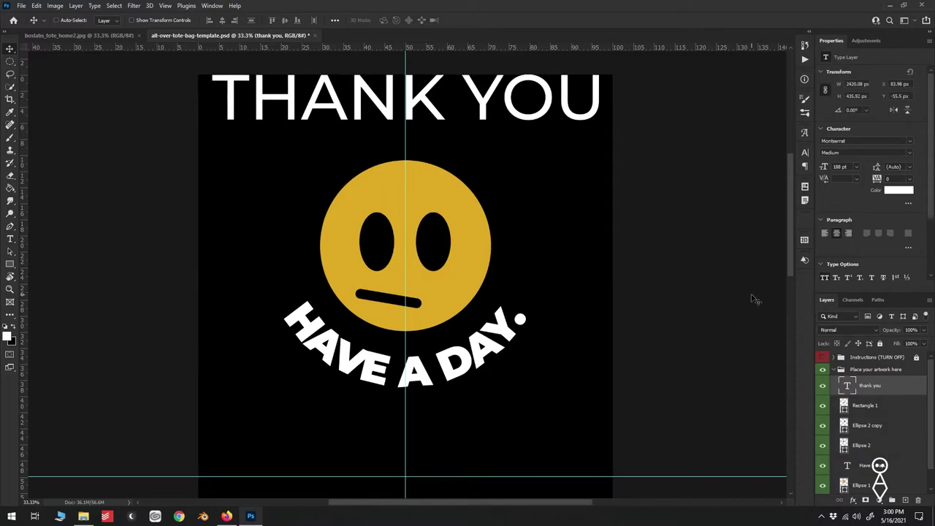
click(822, 358)
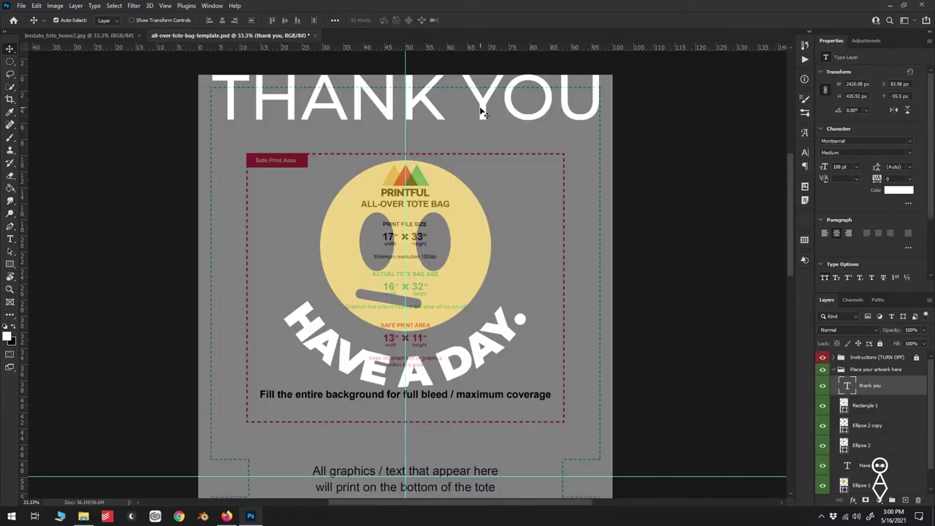
drag(481, 111, 484, 130)
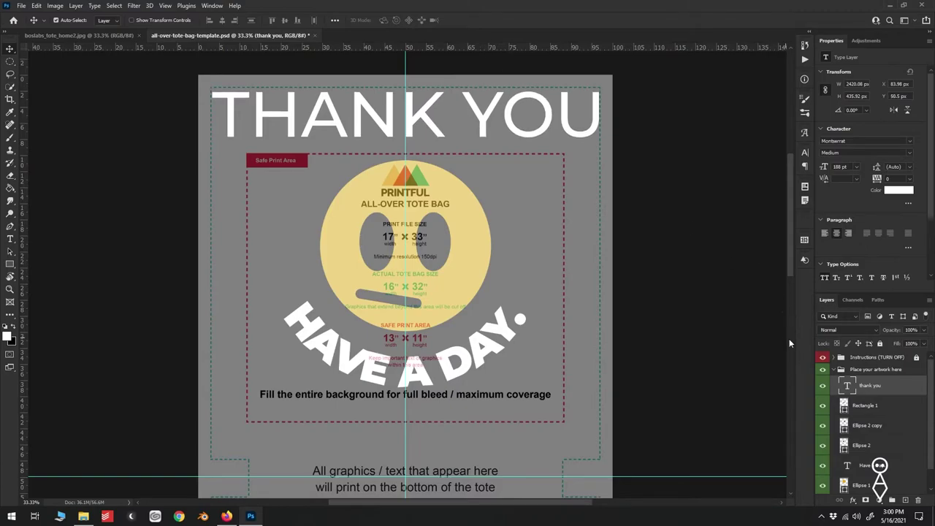
click(823, 357)
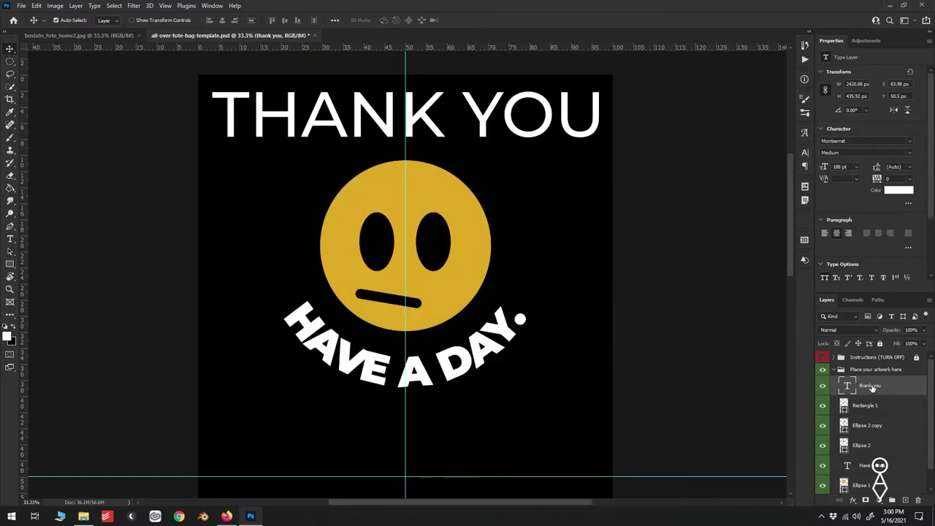
Set the THANK YOU text colour to black, sampled with the eyedropper
click(896, 191)
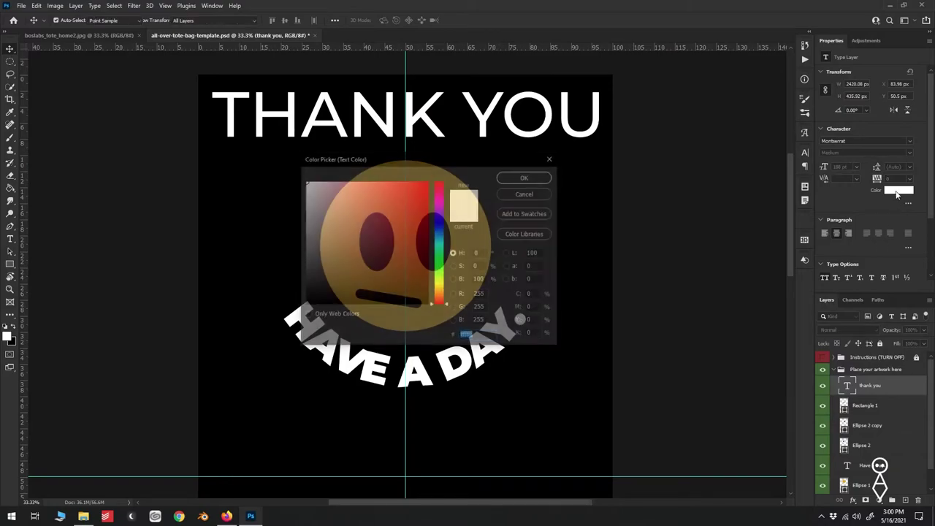
click(237, 188)
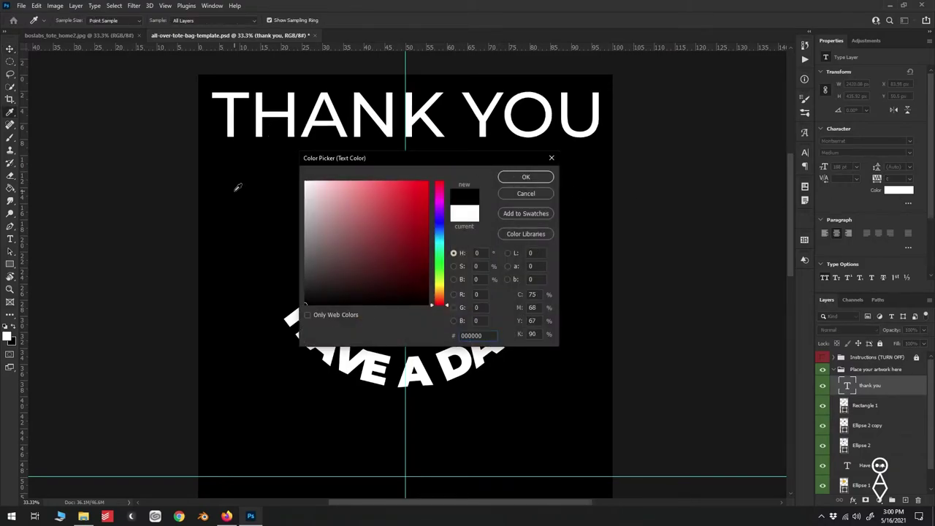
click(519, 177)
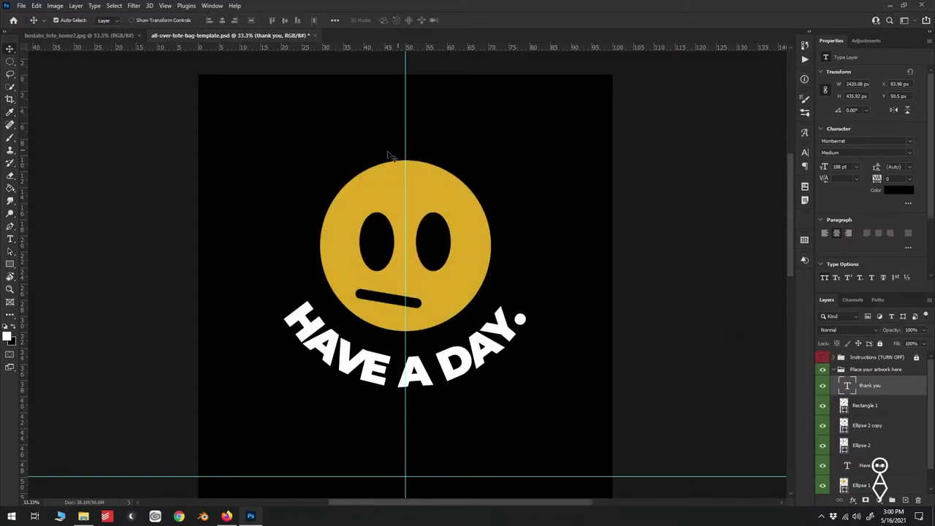
Add a white Stroke layer effect to the THANK YOU text
click(853, 501)
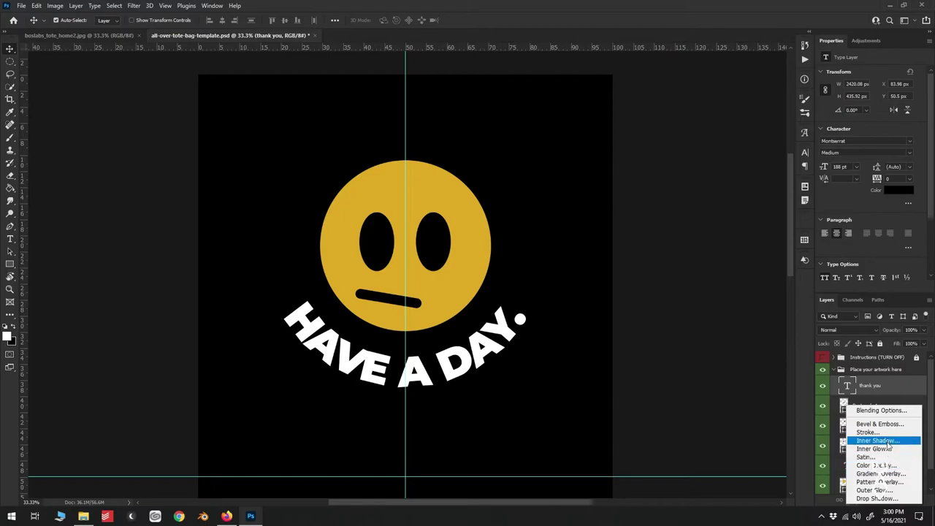
click(887, 434)
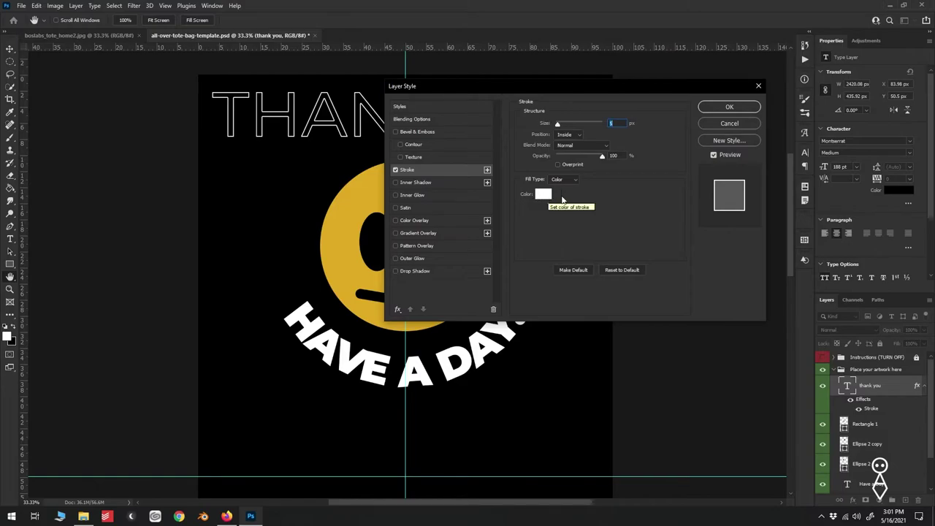
click(729, 108)
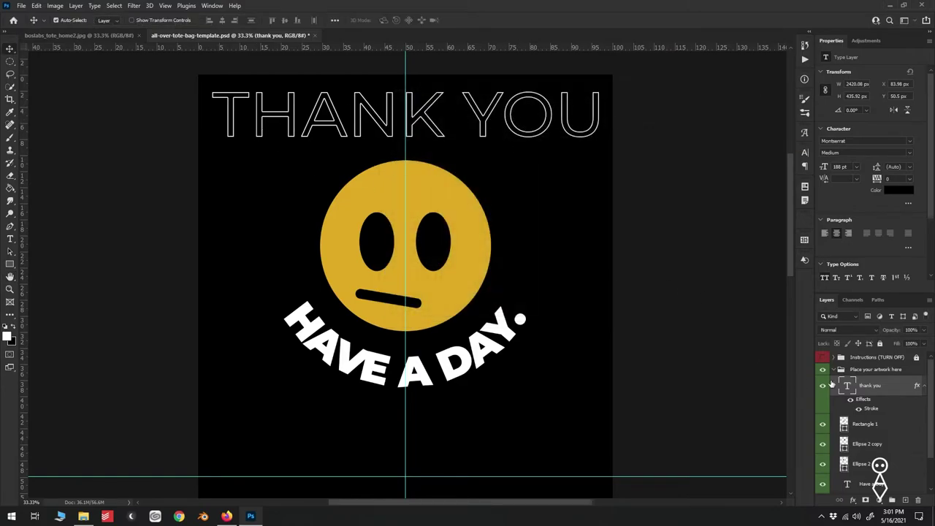
click(923, 386)
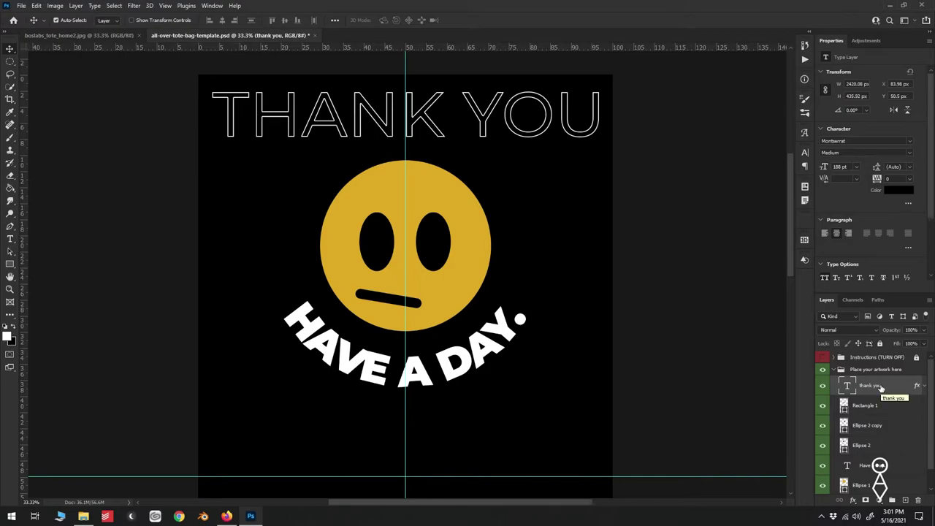
Duplicate the THANK YOU layer and move one copy down near the lower template guide
drag(881, 388, 906, 503)
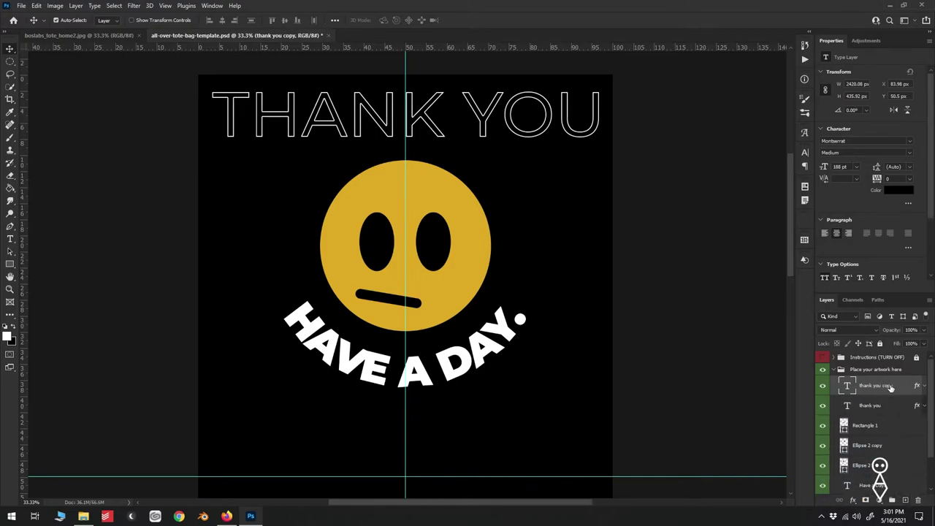
drag(891, 387, 906, 503)
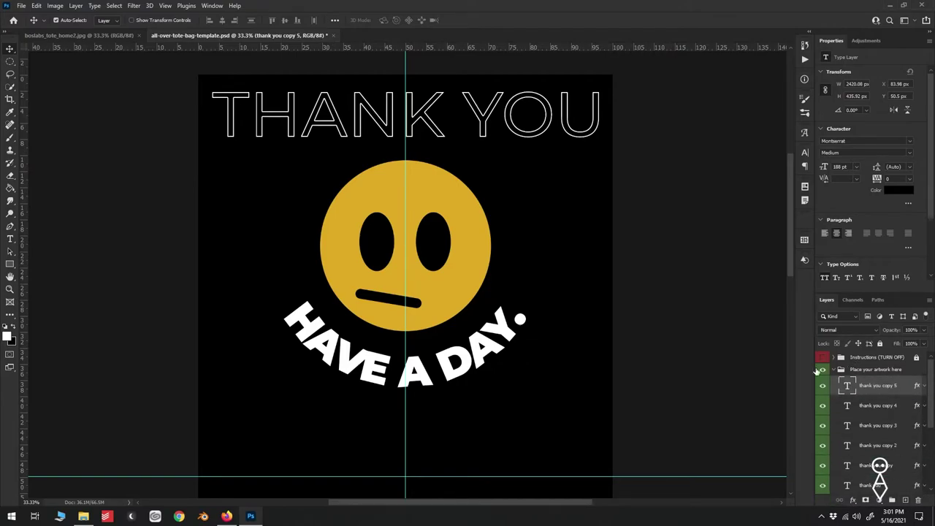
click(822, 358)
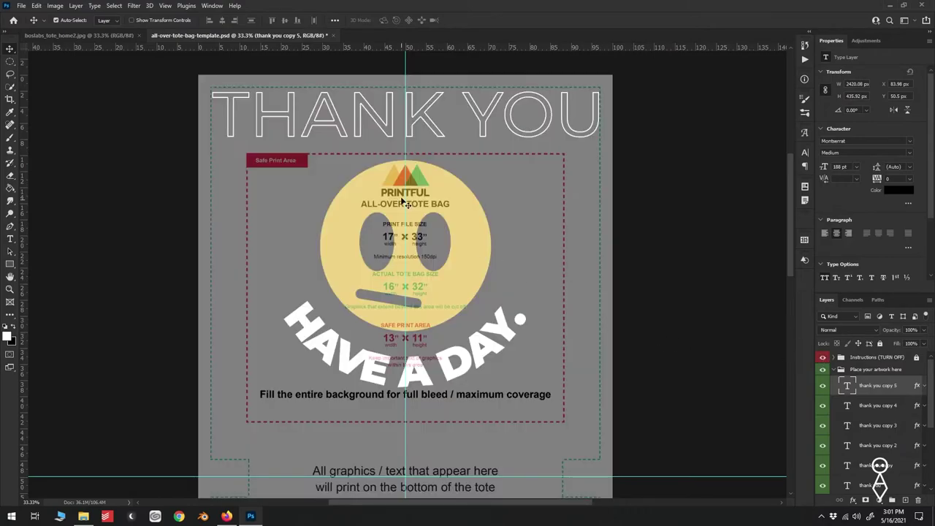
key(ctrl+t)
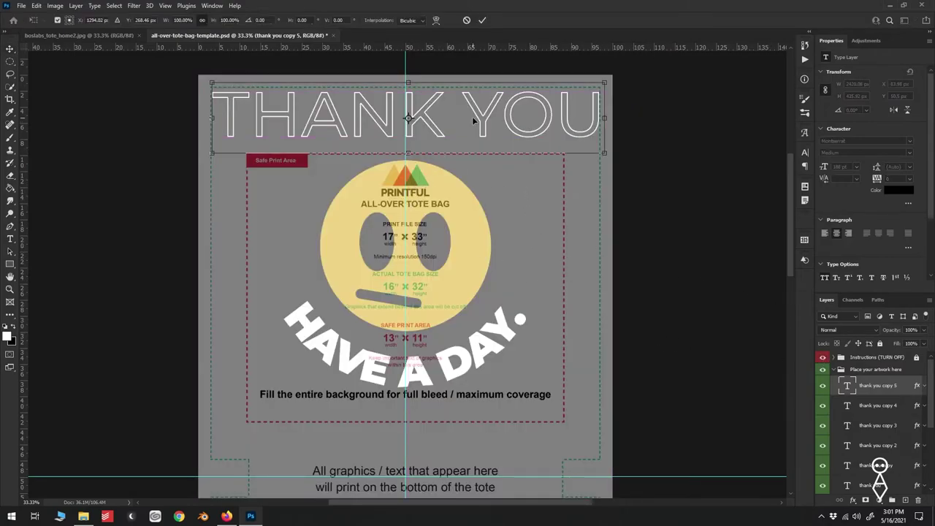
drag(472, 116, 472, 390)
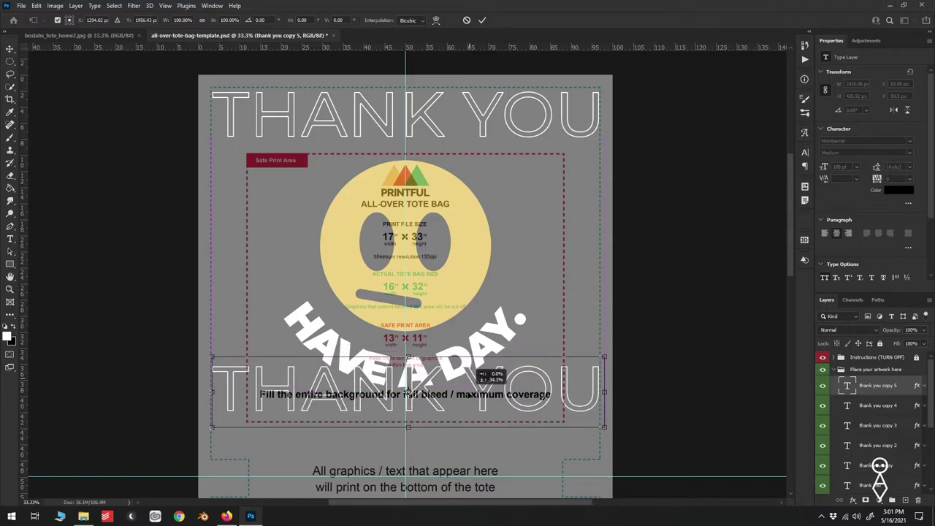
drag(408, 390, 410, 388)
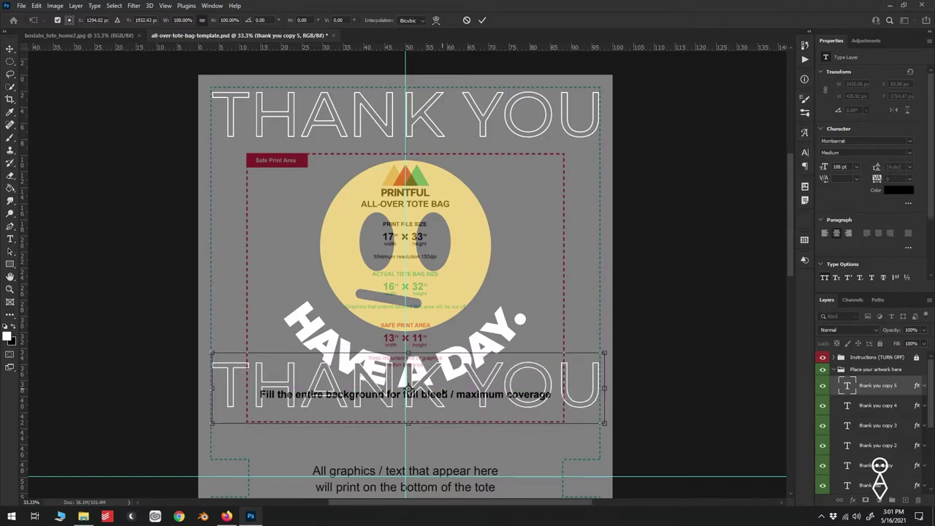
drag(345, 383, 341, 369)
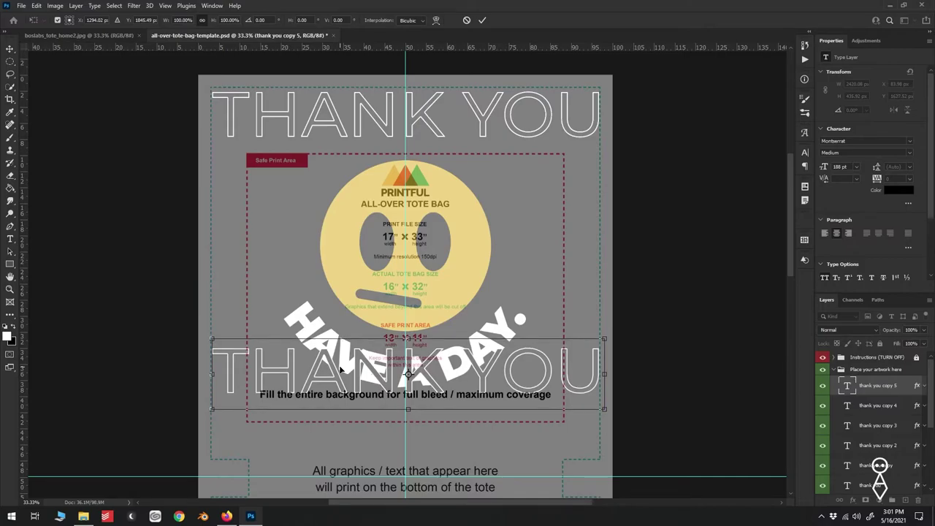
key(Return)
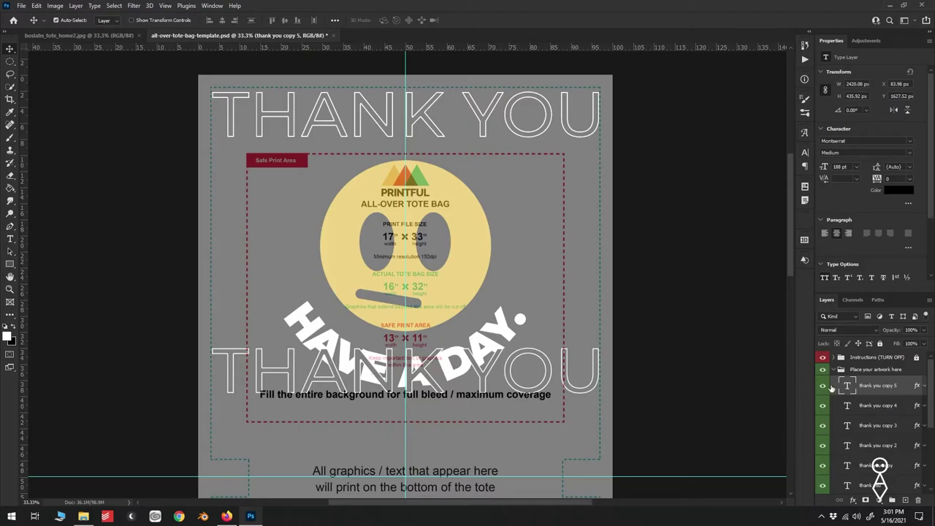
click(822, 358)
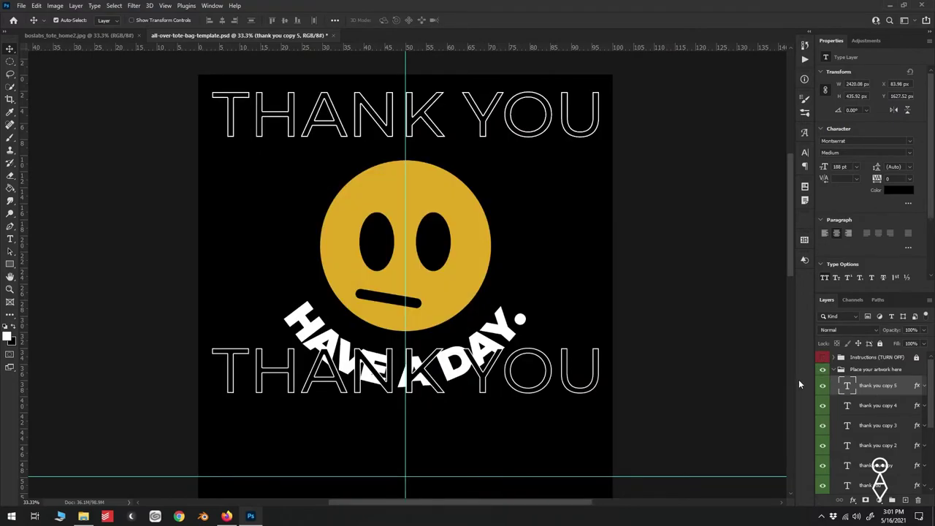
Distribute all six THANK YOU layers with even vertical spacing
shift+click(873, 485)
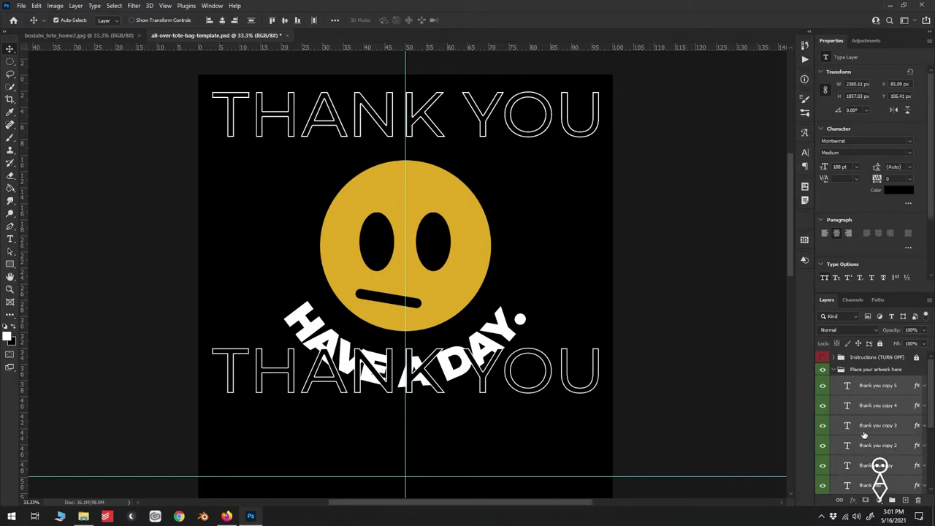
click(334, 22)
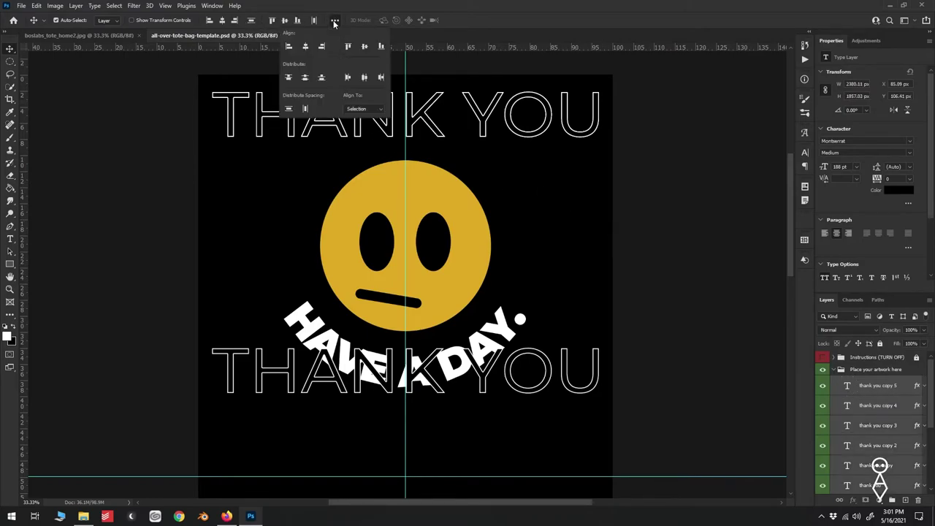
click(288, 110)
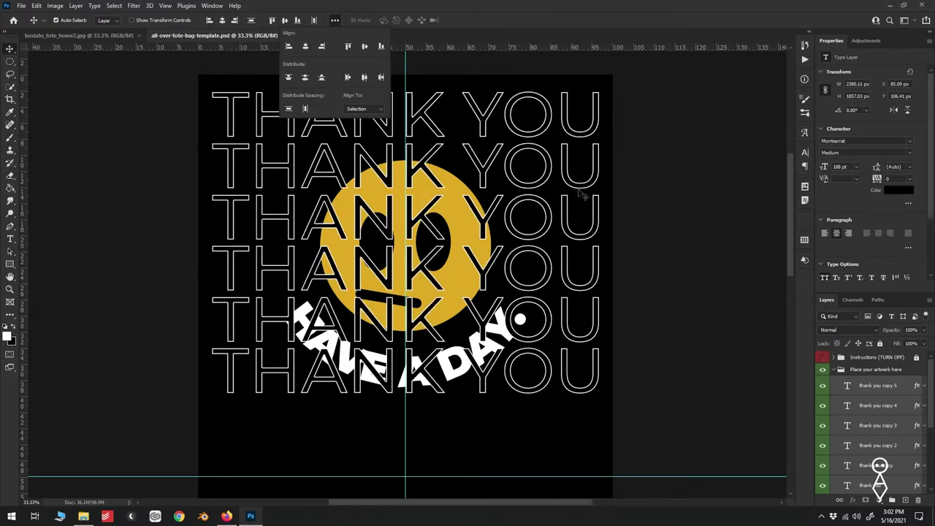
click(742, 256)
Group the Ellipse and other smiley layers into a group named 'face'
click(872, 387)
scroll(884, 426, down, 3)
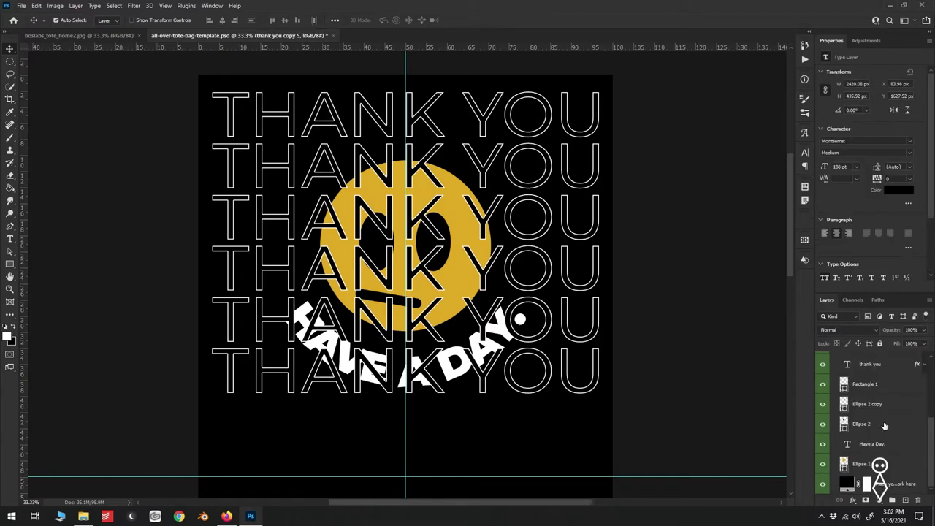
click(885, 467)
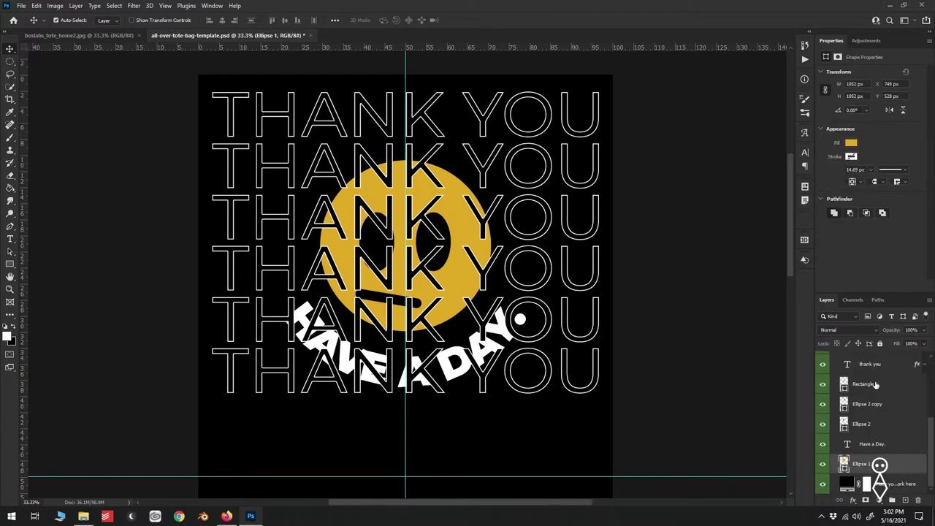
shift+click(886, 384)
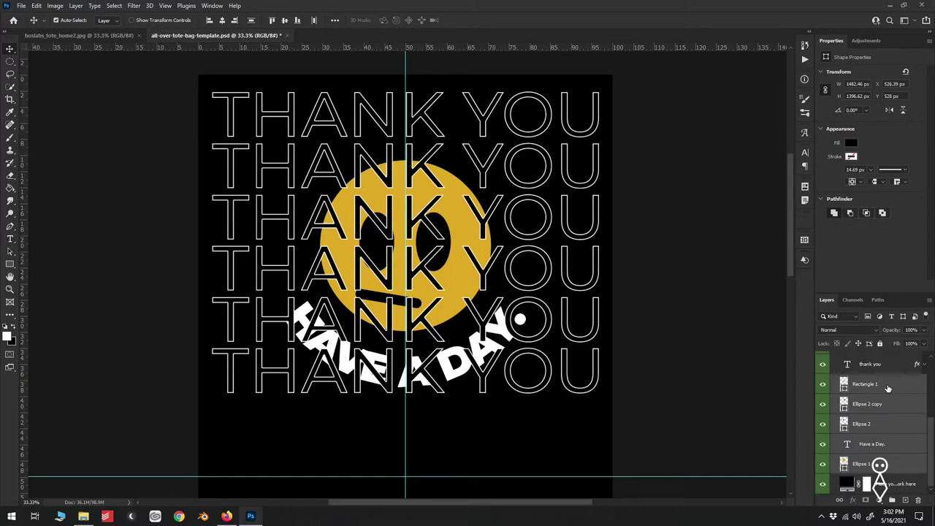
drag(885, 386, 888, 503)
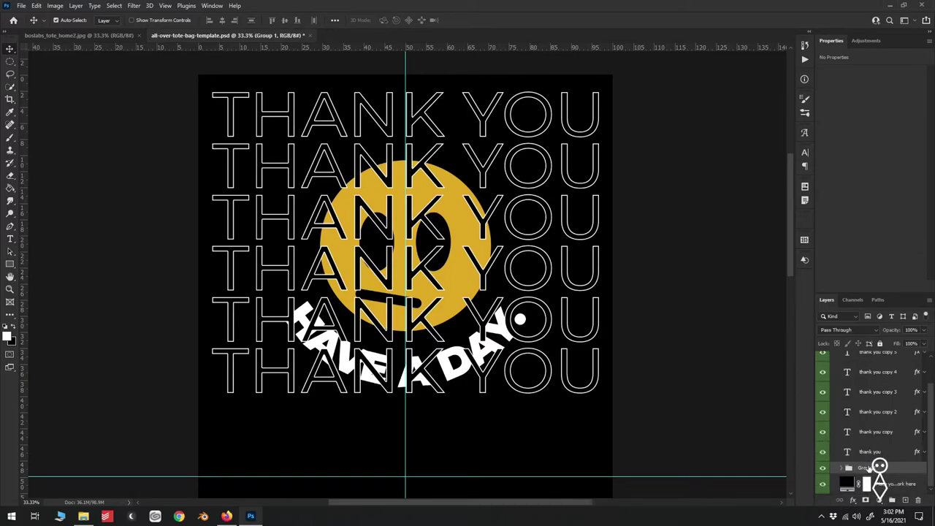
text(face)
key(Return)
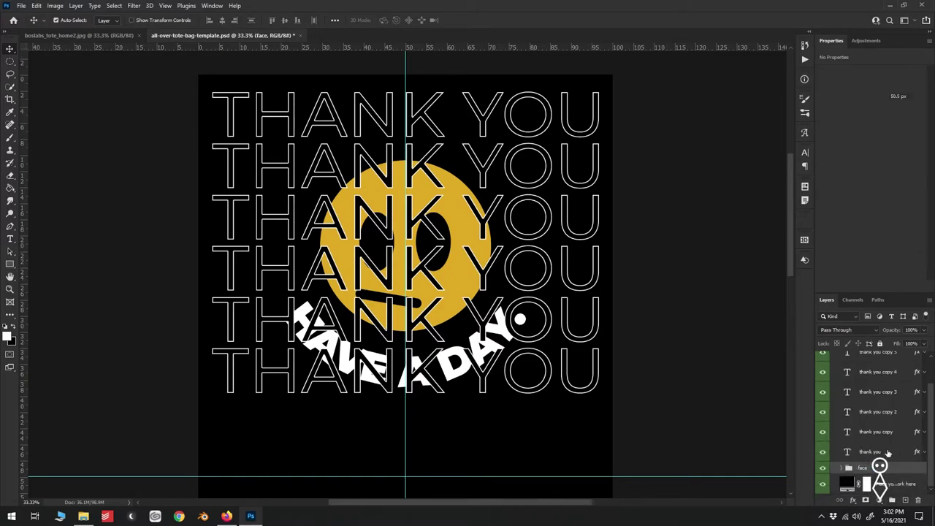
Group the THANK YOU layers as 'thankyou' below the face group and edit its opacity
drag(887, 453, 892, 500)
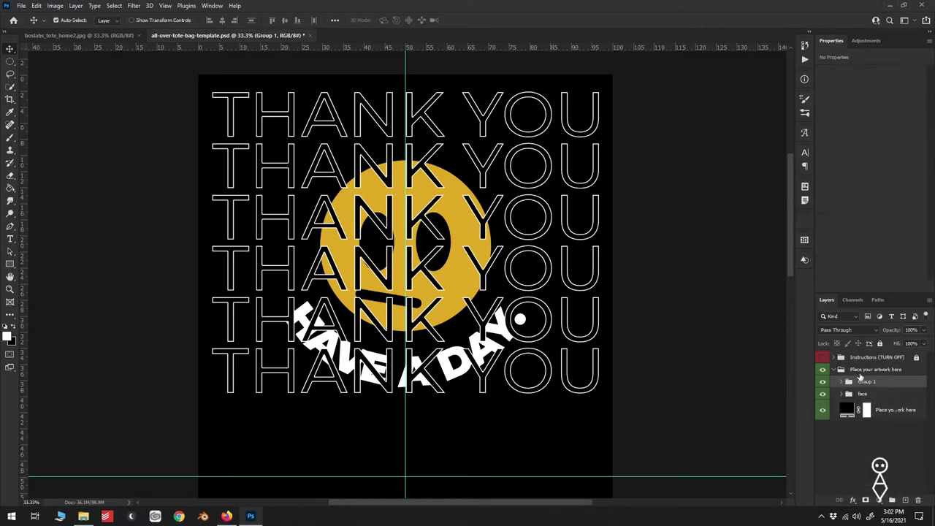
double_click(860, 378)
text(thankyou)
key(Return)
drag(885, 399, 880, 403)
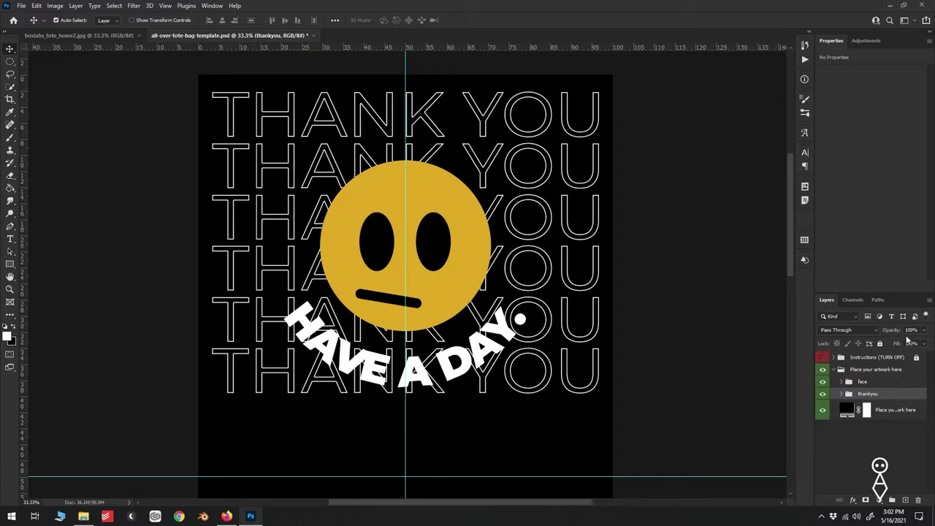
click(910, 329)
Set thankyou opacity to 50% and type white text 'PLEASE DON'T RECYCLE THIS BAG.' near the bottom
text(50)
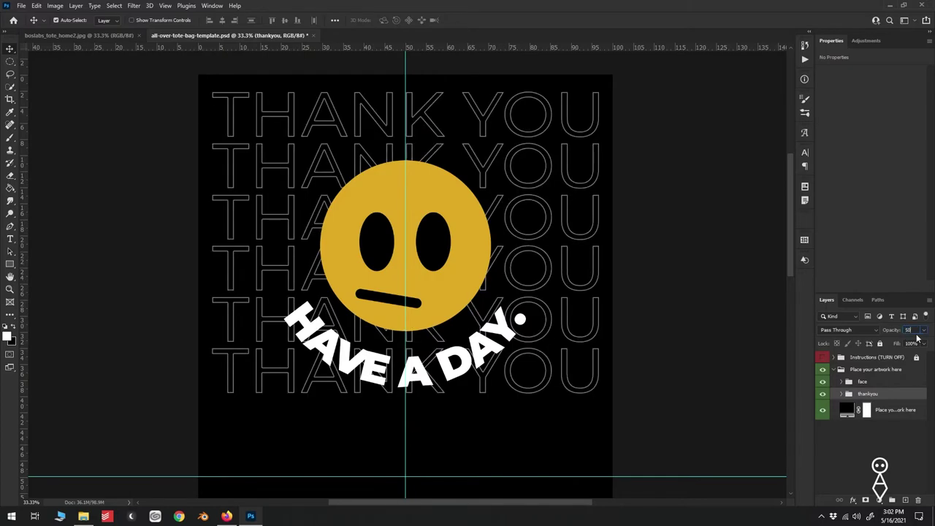
click(876, 369)
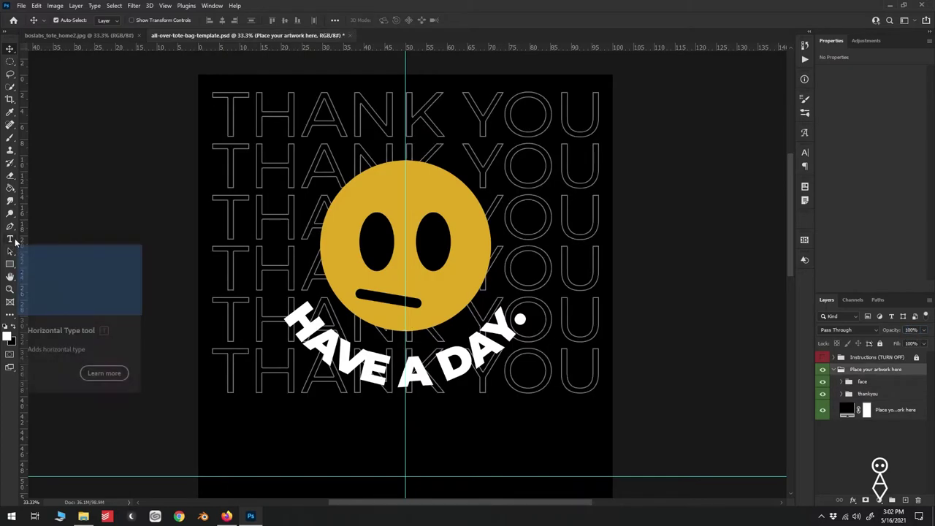
click(9, 241)
click(297, 423)
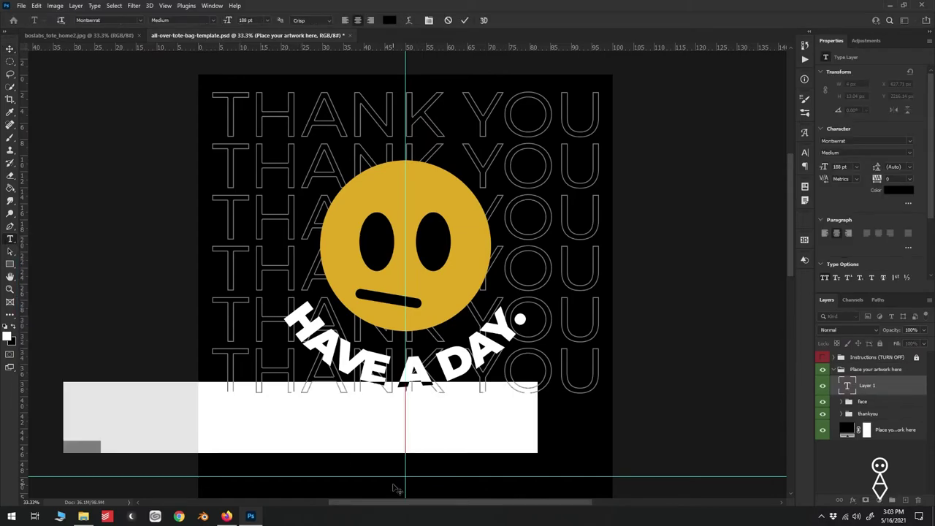
click(389, 20)
click(307, 179)
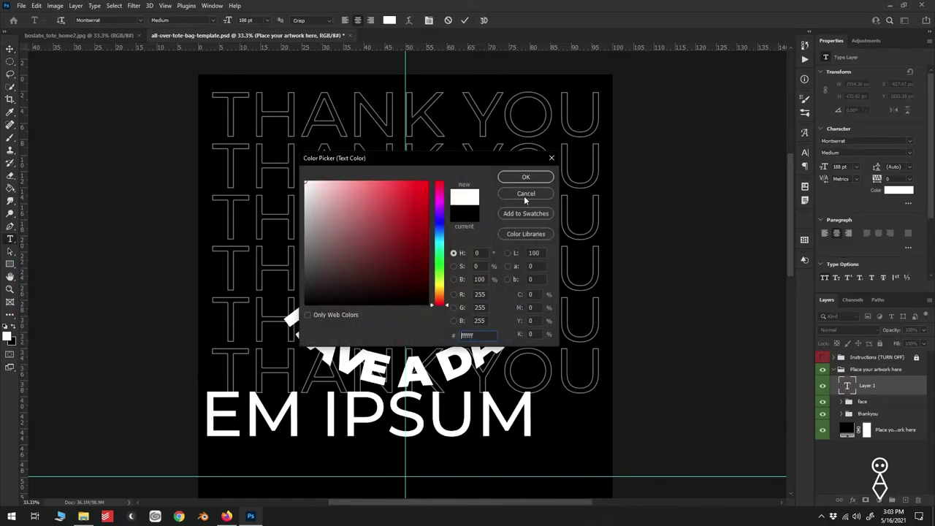
click(515, 182)
text(PLEASE DON'T REC)
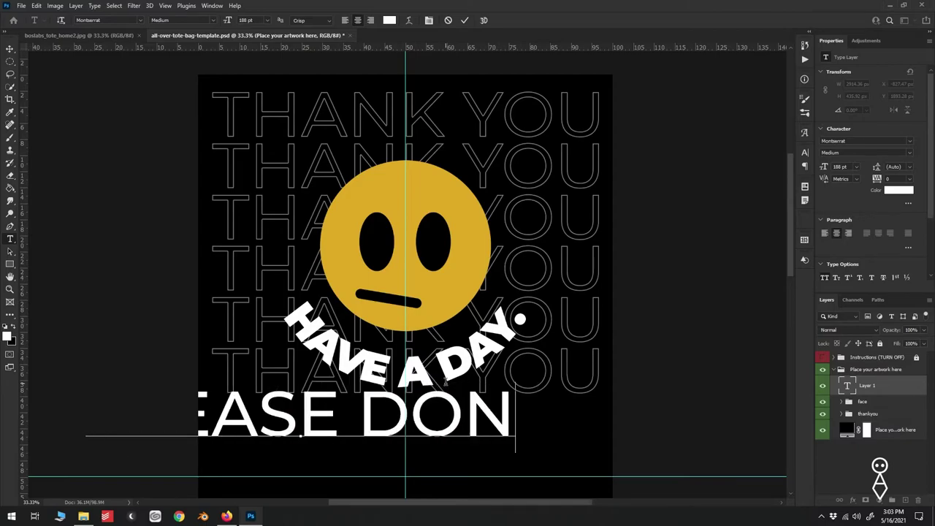
text(YCLE TH)
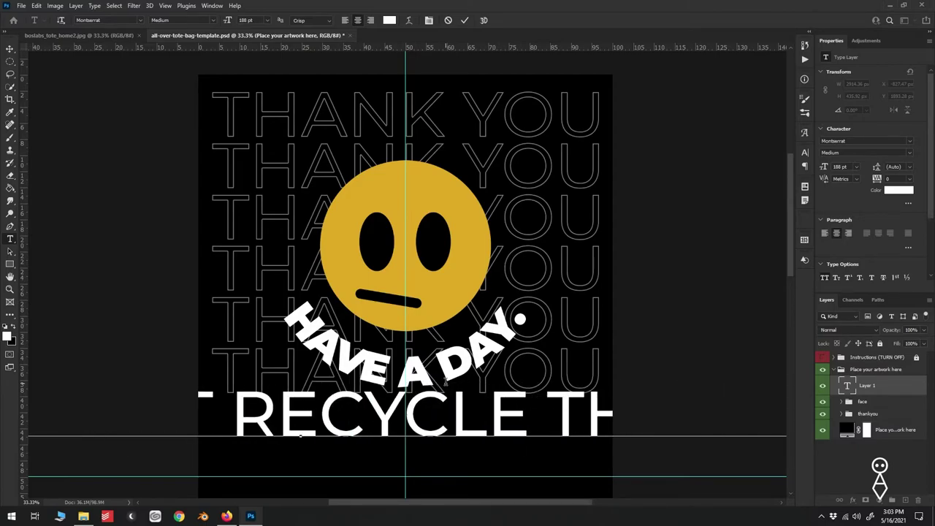
Set the bag message's font size to 24 pt
key(ctrl+a)
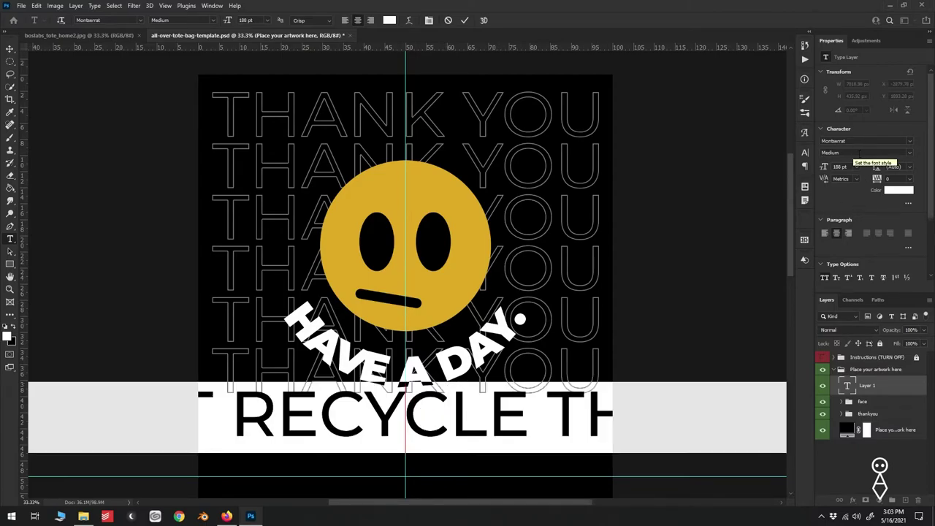
click(855, 169)
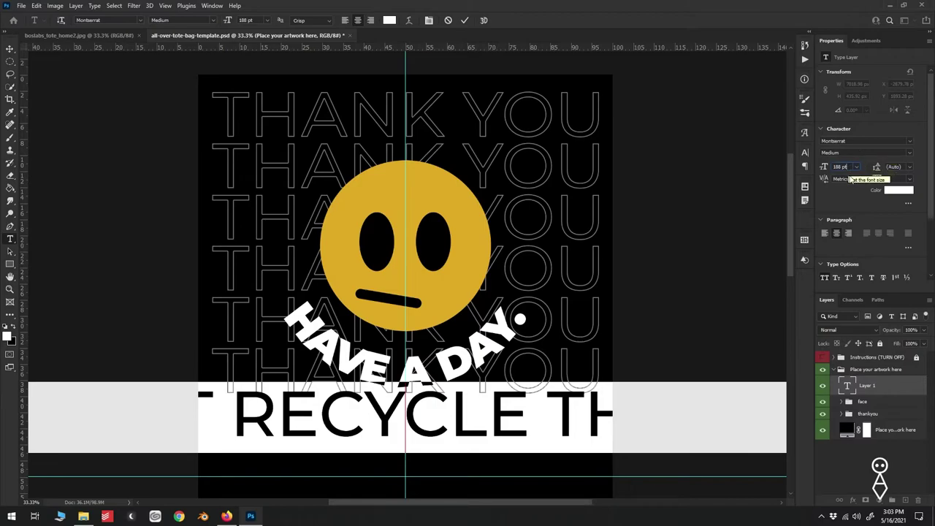
key(Return)
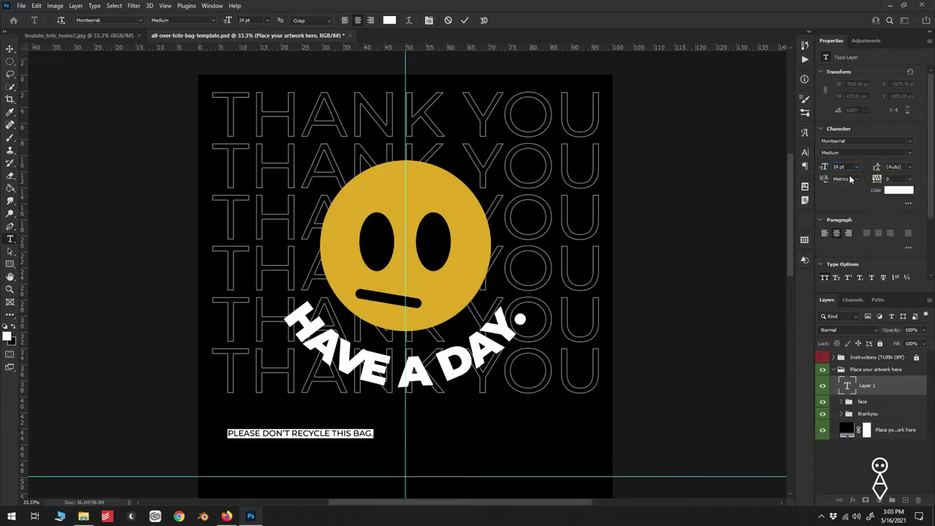
click(11, 48)
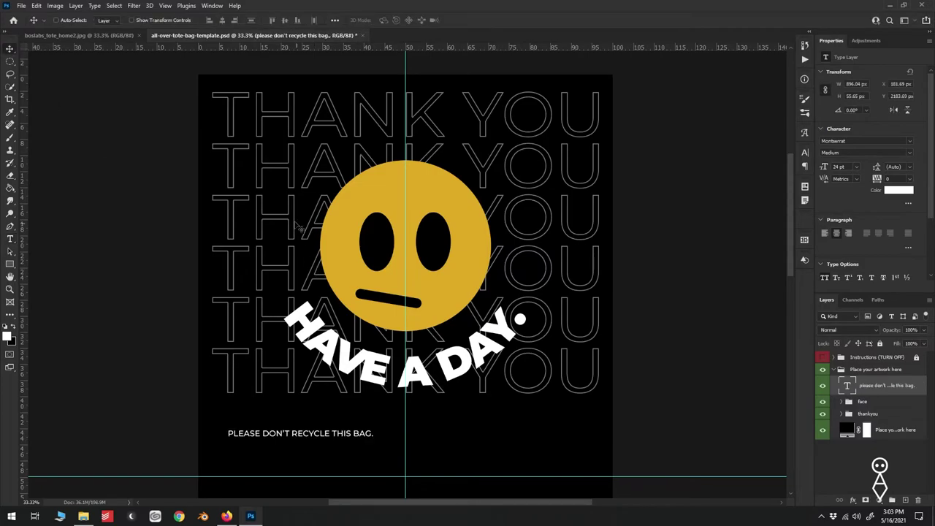
Centre the message horizontally on the canvas and nudge it up into the safe print area
key(ctrl+a)
click(222, 20)
key(ctrl+d)
click(823, 357)
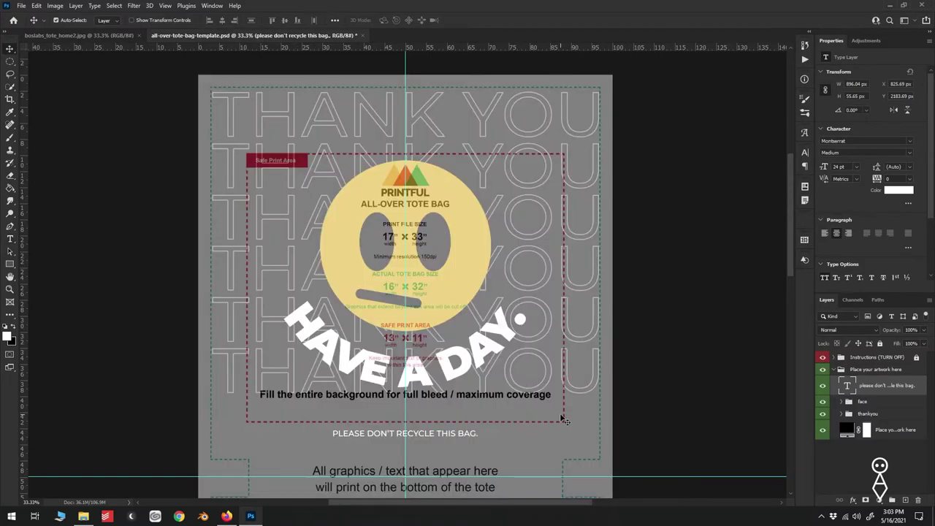
drag(427, 437, 424, 421)
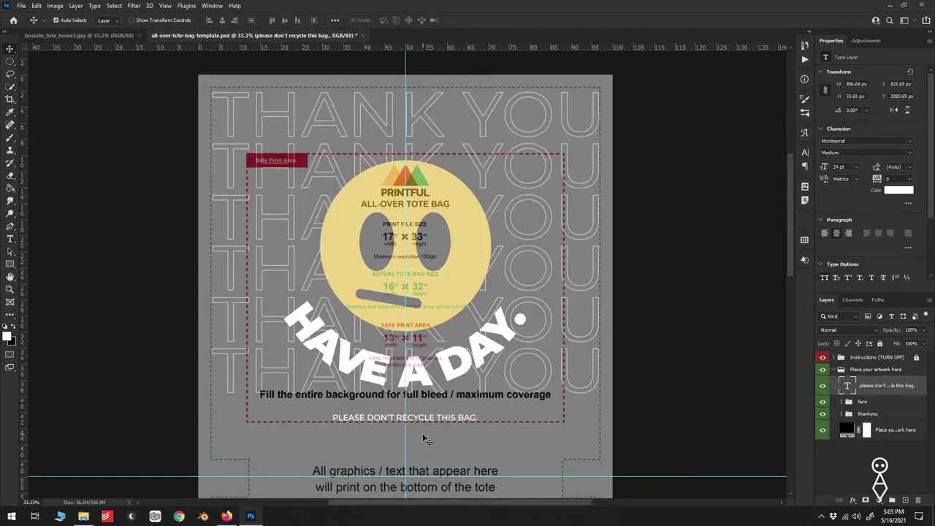
key(Up)
key(Up)
click(822, 357)
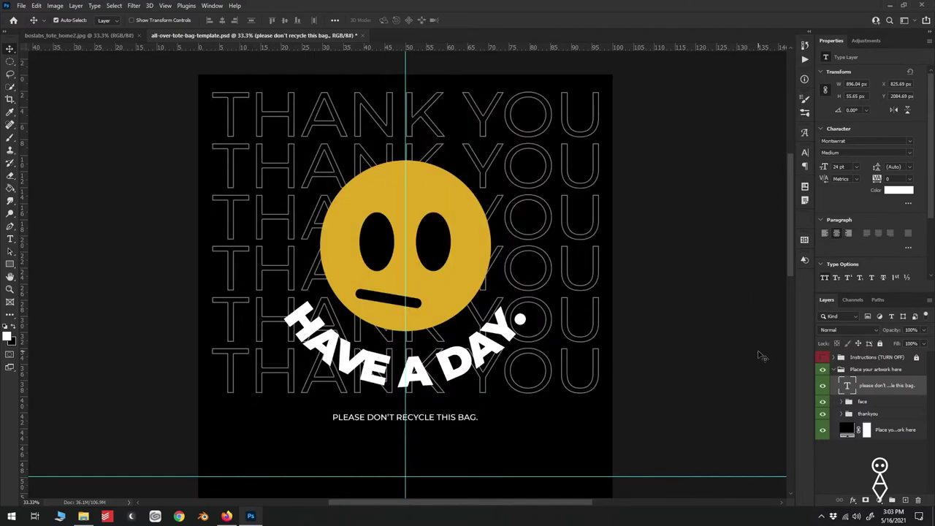
Place the white BOSLABS logo, scale it down and move it left of the bag message
key(alt+Tab)
drag(485, 234, 238, 406)
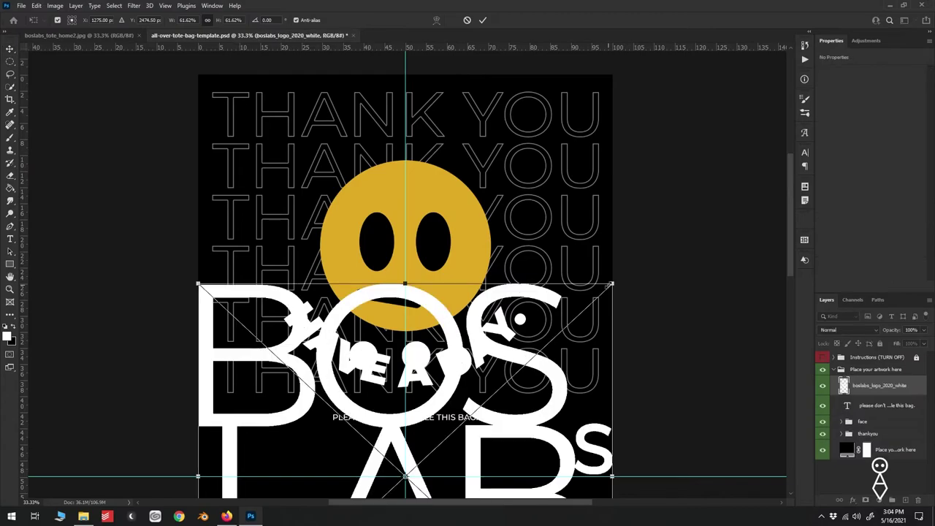
click(822, 357)
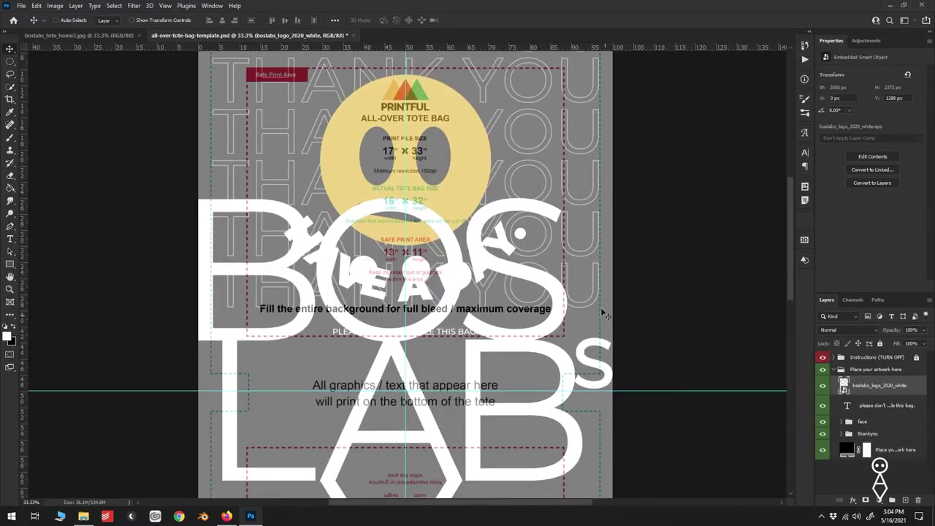
drag(604, 309, 491, 406)
key(Return)
drag(404, 381, 272, 330)
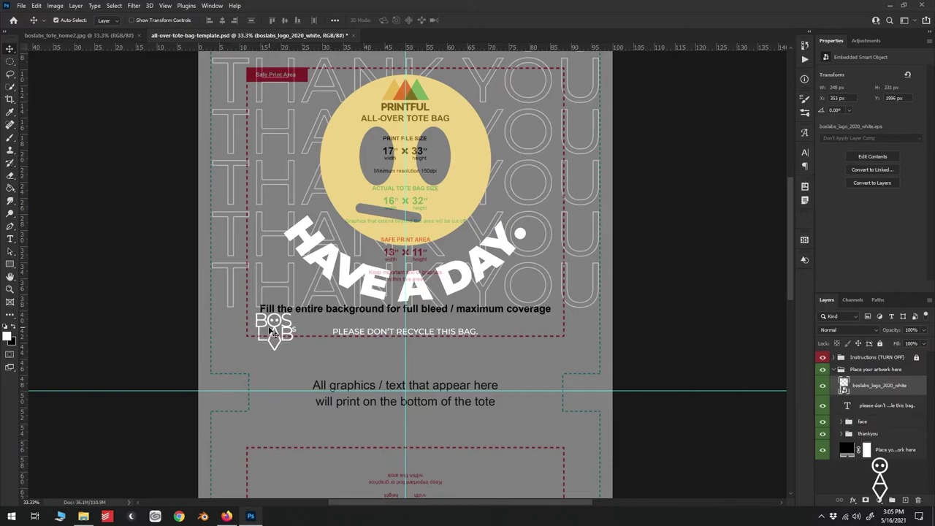
click(823, 357)
Group all artwork layers from logo to thankyou and duplicate the group
scroll(343, 335, up, 2)
click(820, 479)
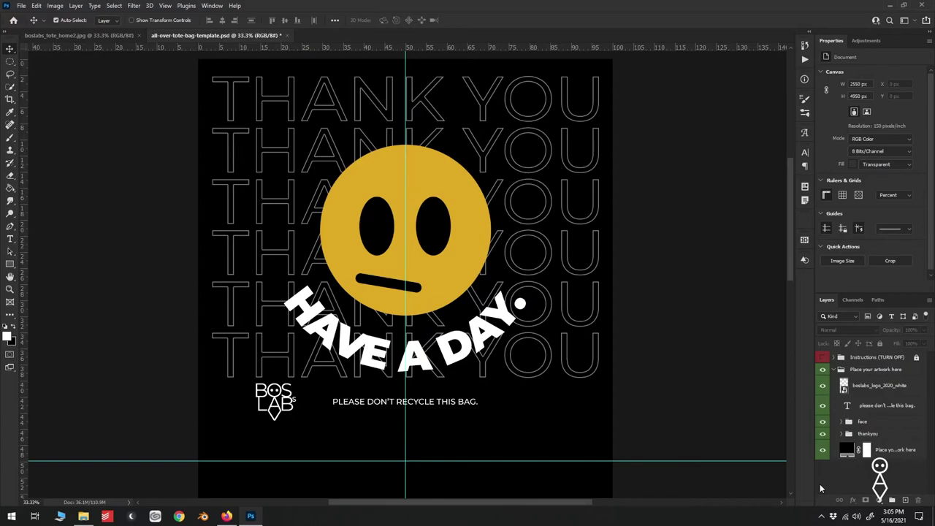
click(900, 387)
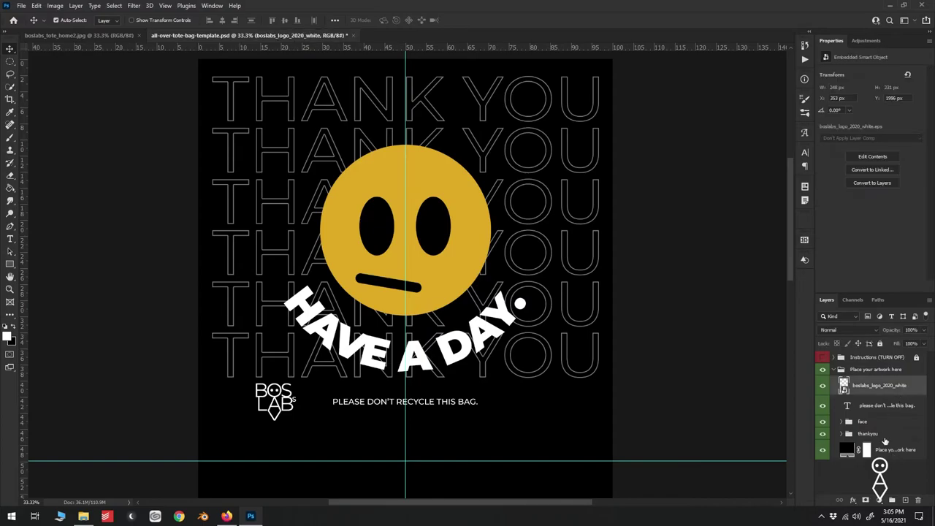
shift+click(892, 433)
drag(891, 433, 892, 501)
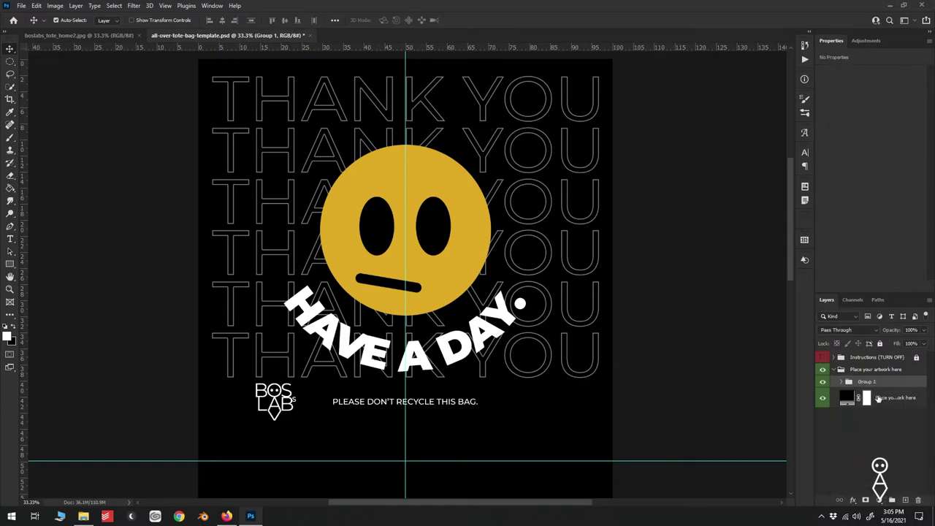
drag(889, 385, 905, 500)
scroll(504, 312, down, 2)
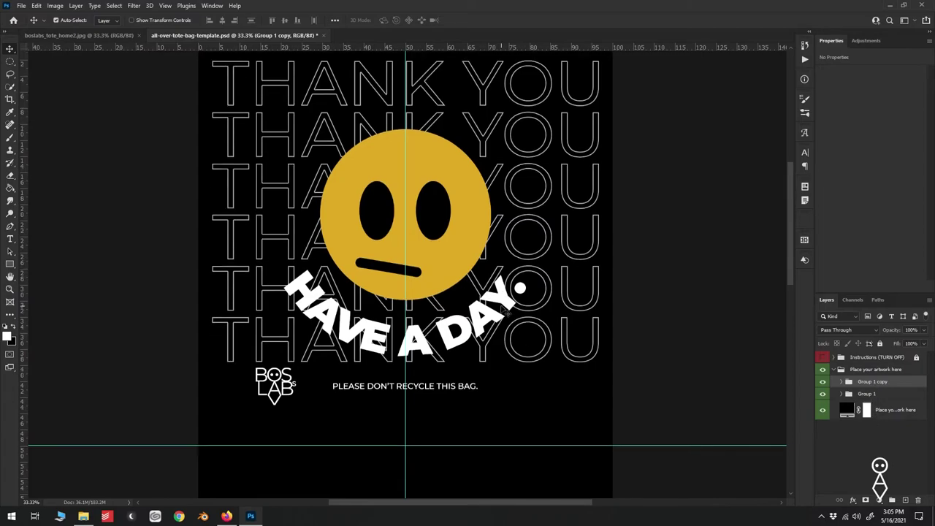
scroll(502, 310, down, 4)
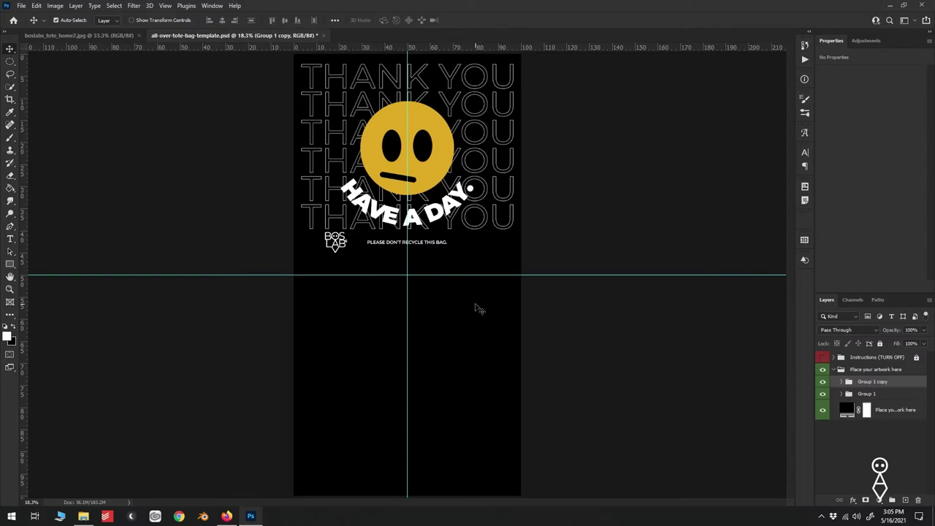
Free-transform Group 1 copy with its pivot snapped onto the centre guide crossing
key(ctrl+t)
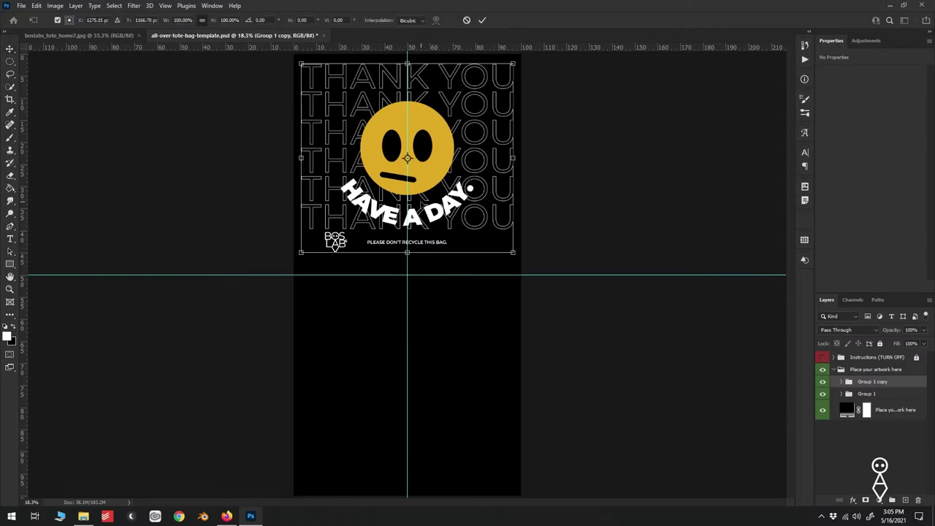
scroll(385, 174, up, 4)
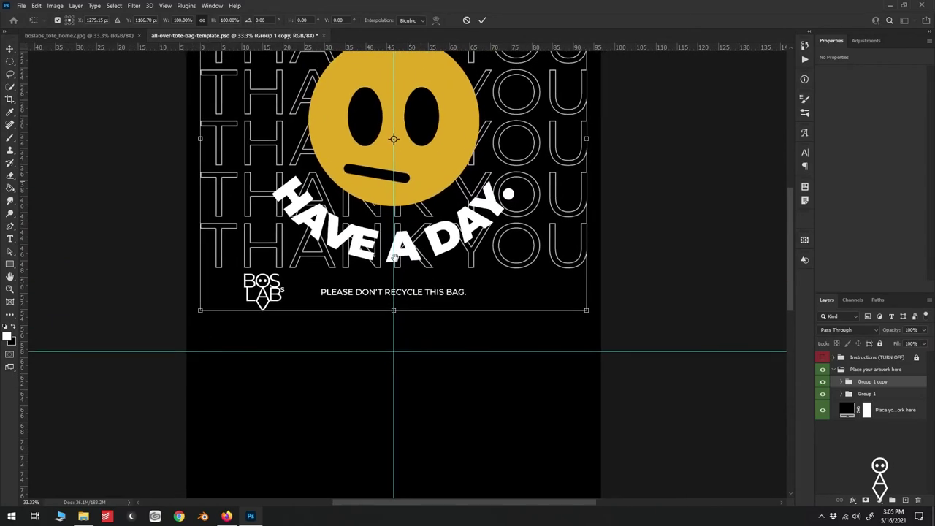
drag(387, 161, 388, 374)
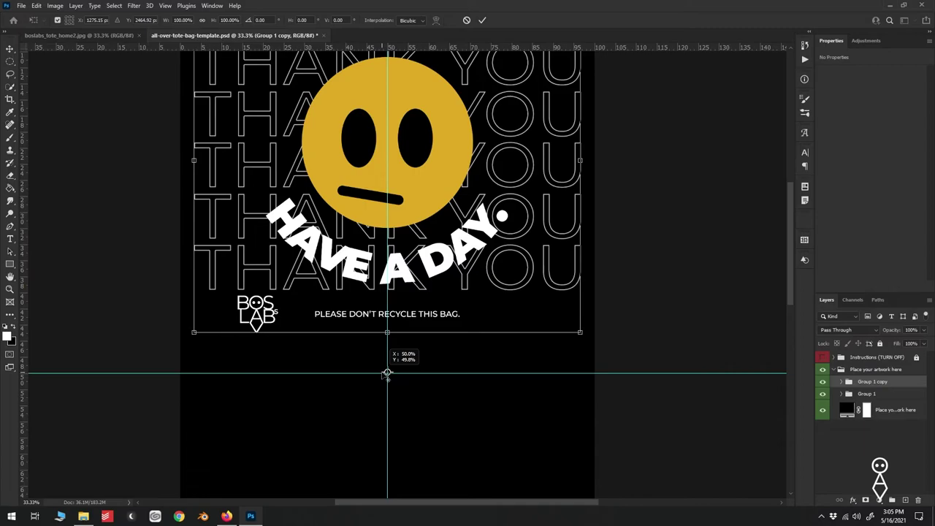
key(ctrl+plus)
key(ctrl+plus)
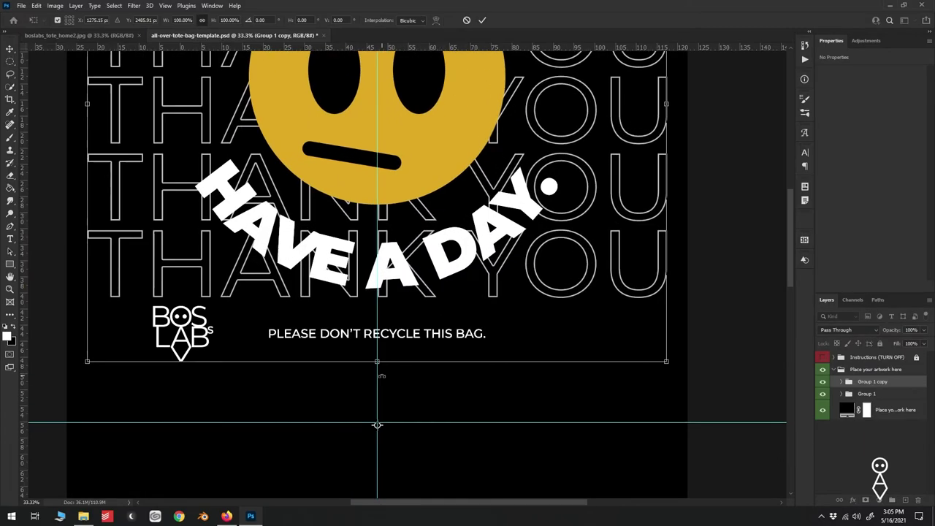
scroll(417, 244, down, 3)
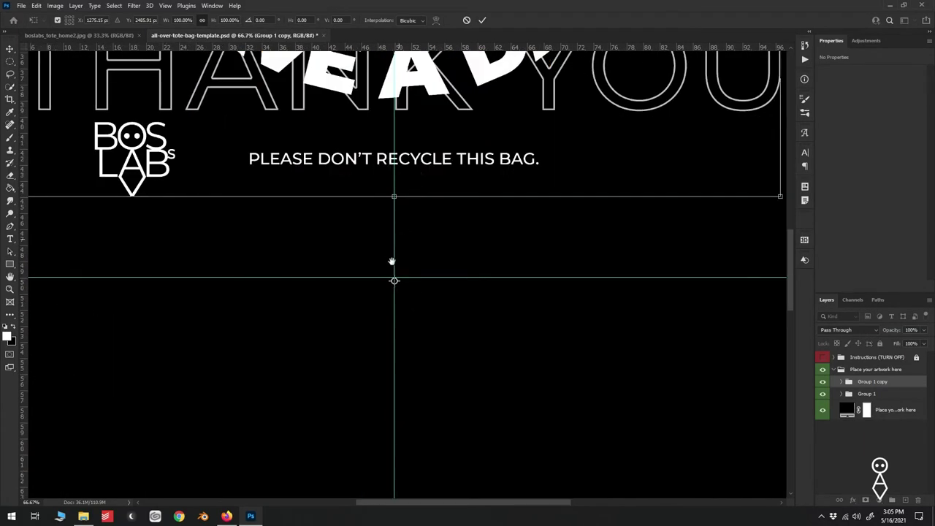
drag(395, 281, 395, 278)
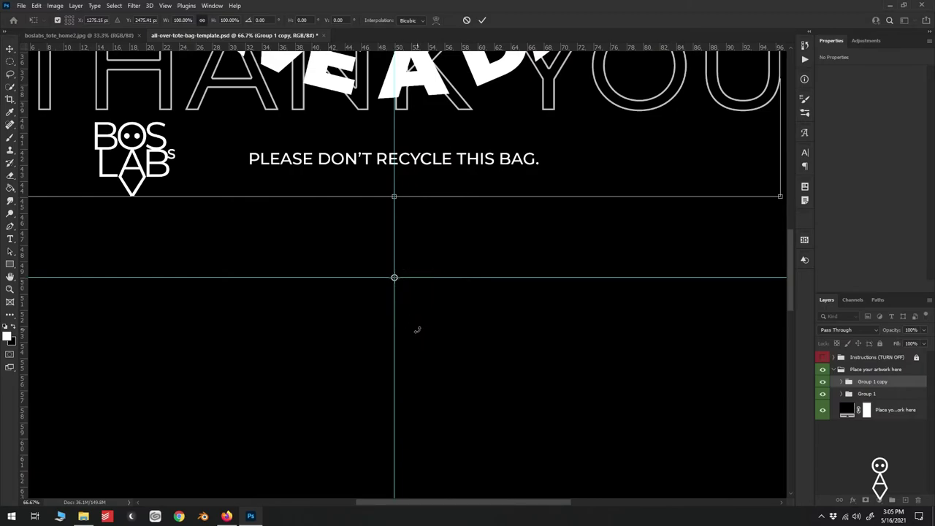
key(ctrl+minus)
key(ctrl+minus)
key(ctrl+minus)
key(ctrl+minus)
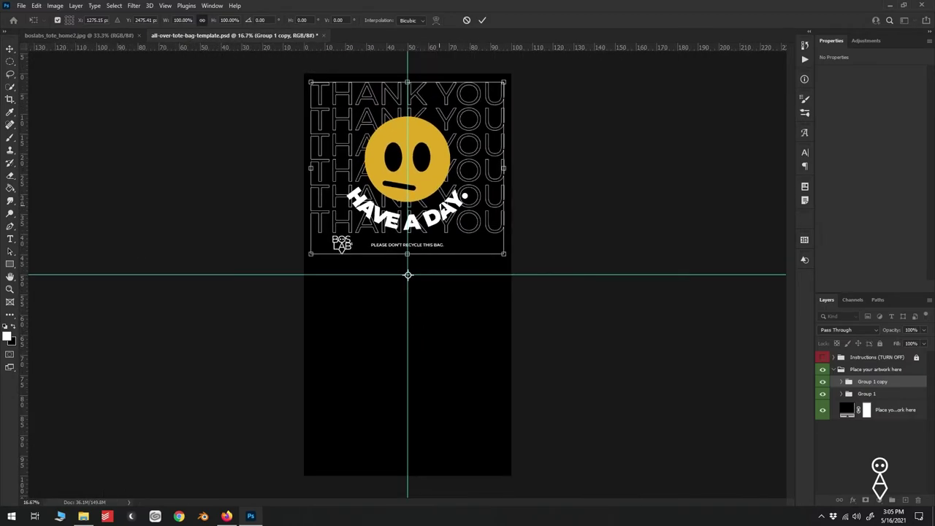
scroll(407, 274, up, 1)
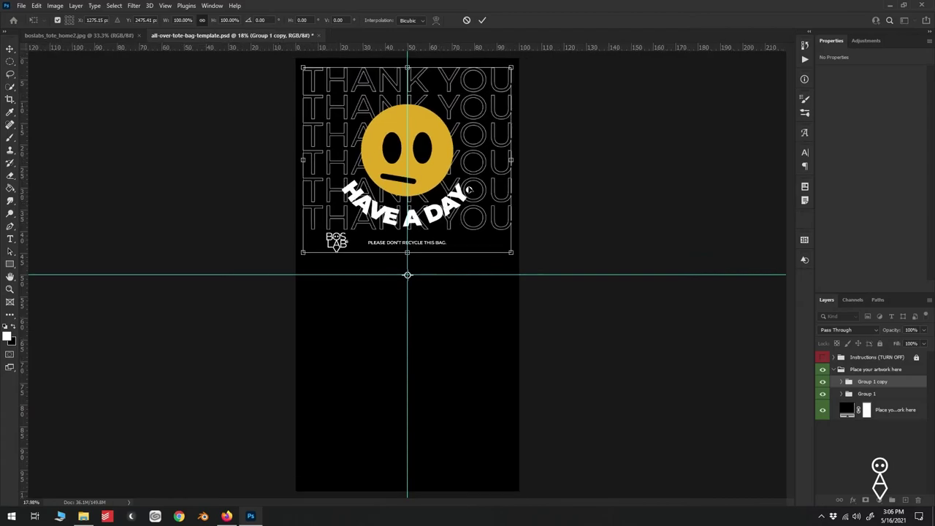
Flip Group 1 copy vertically and horizontally and commit the transform
right_click(468, 190)
click(480, 357)
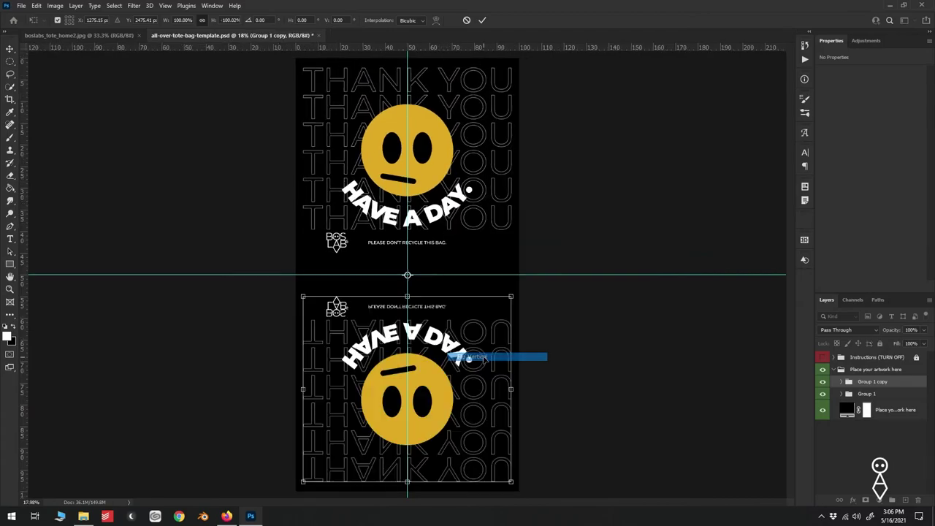
right_click(443, 170)
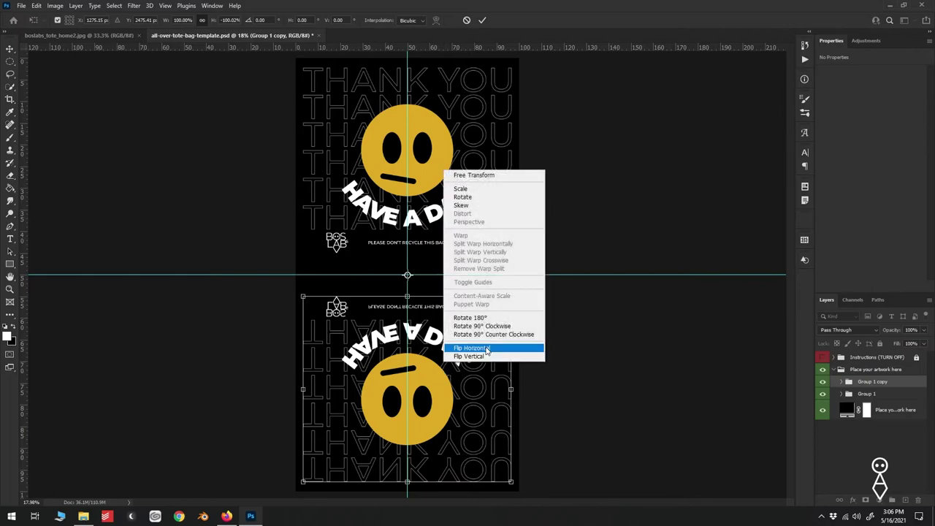
click(482, 347)
click(484, 22)
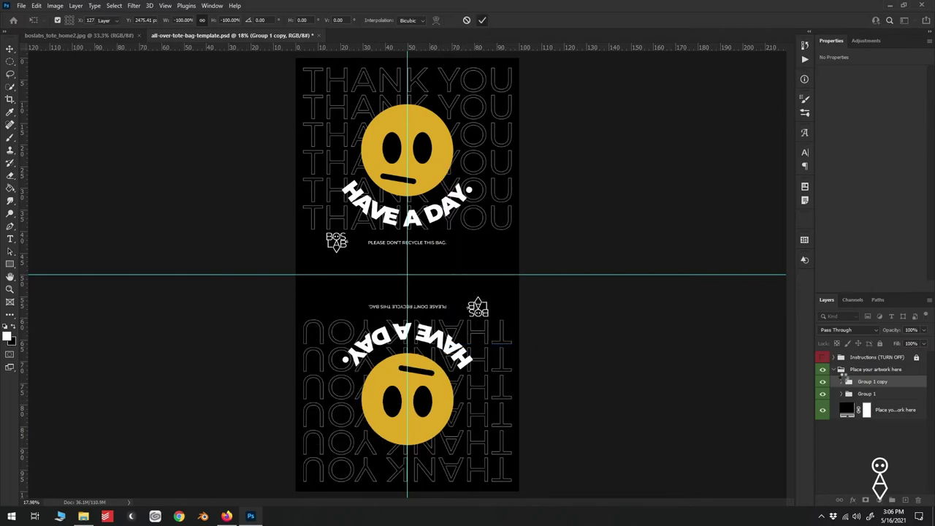
Inspect the mirrored halves against the template overlay and select the Place your artwork here layer
click(823, 357)
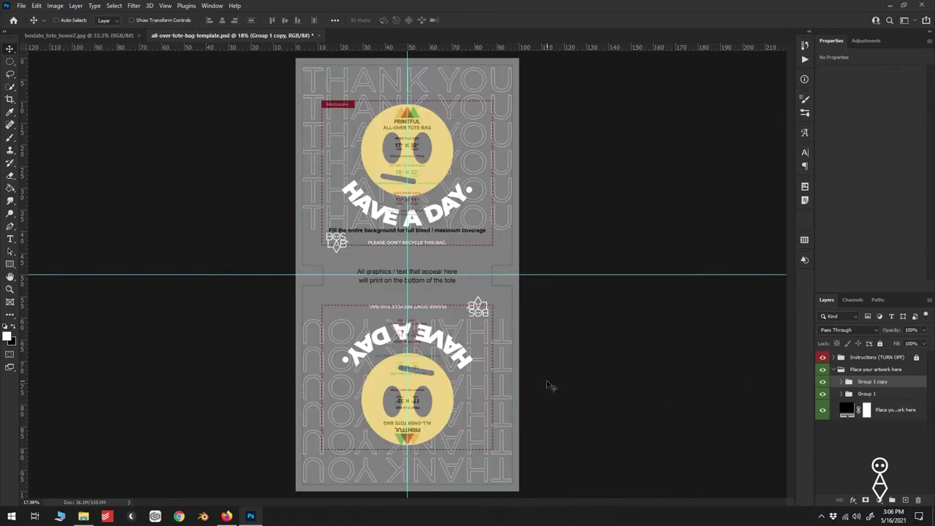
key(ctrl+plus)
key(ctrl+plus)
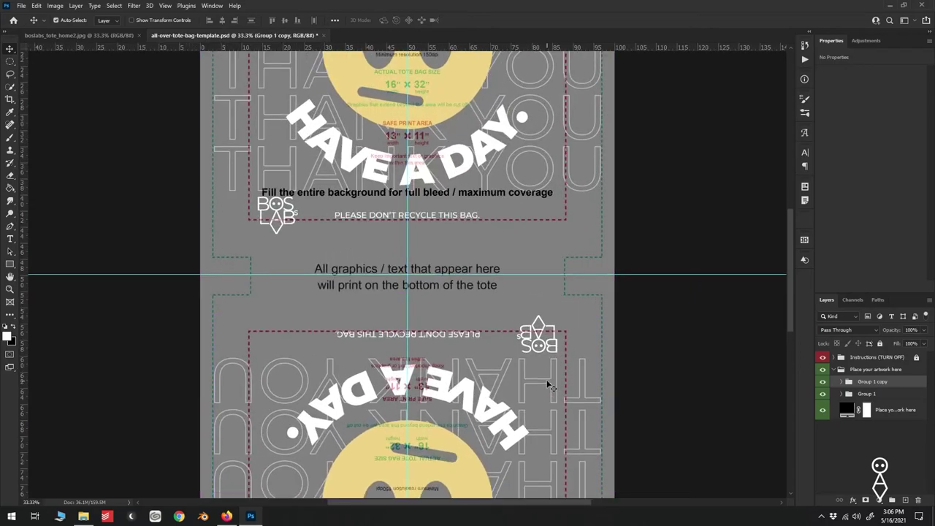
scroll(548, 385, down, 6)
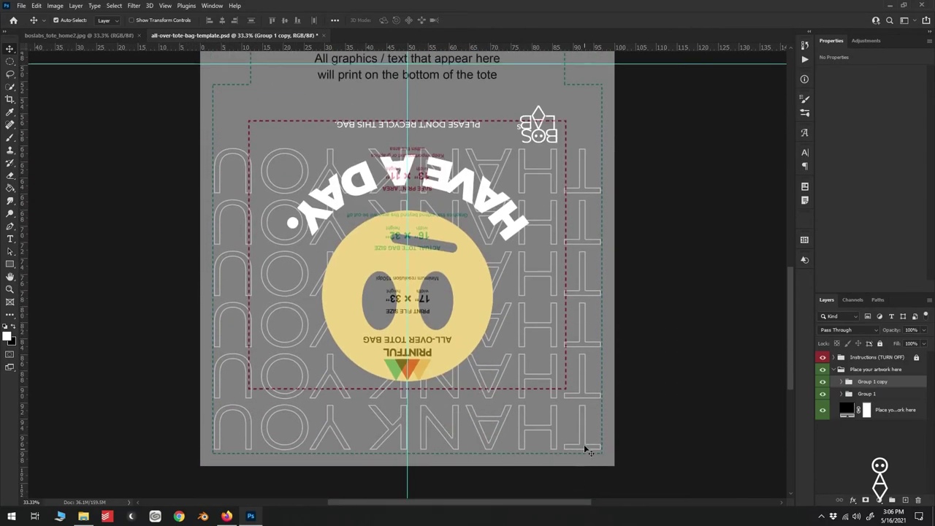
scroll(474, 311, up, 6)
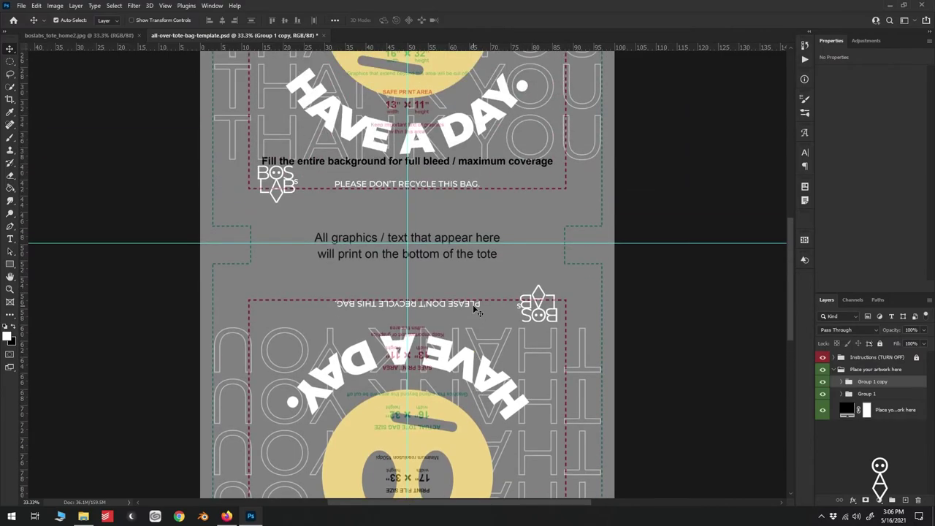
scroll(472, 311, up, 1)
click(824, 359)
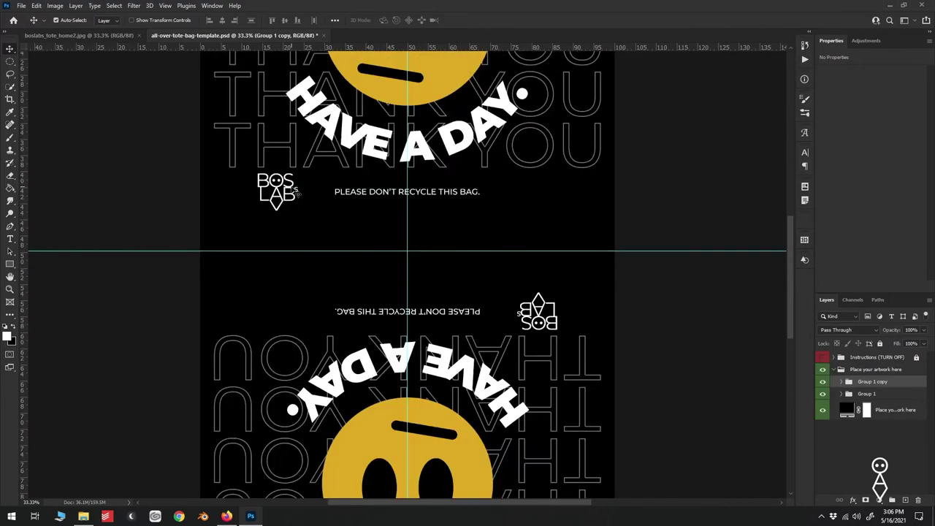
click(296, 194)
Move the logo copy out of Group 1 and centre it on the fold between the halves
click(296, 193)
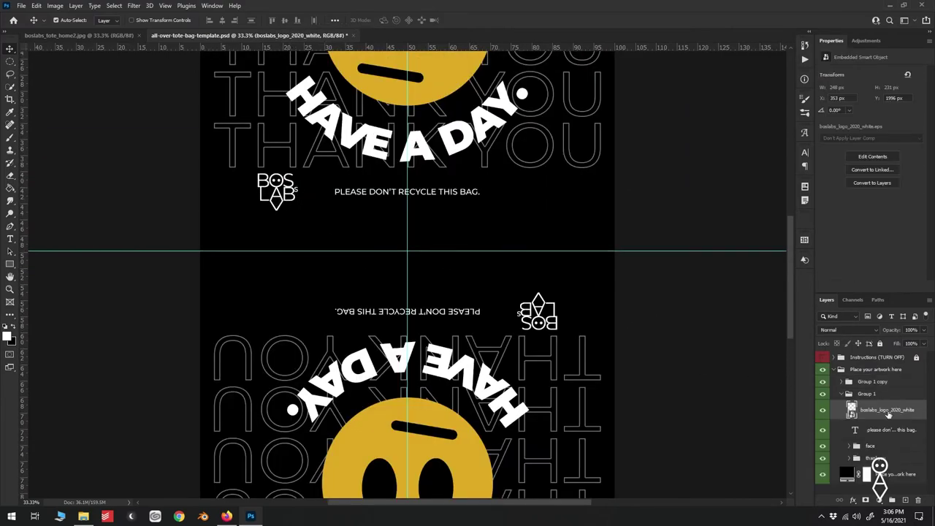
drag(885, 411, 854, 377)
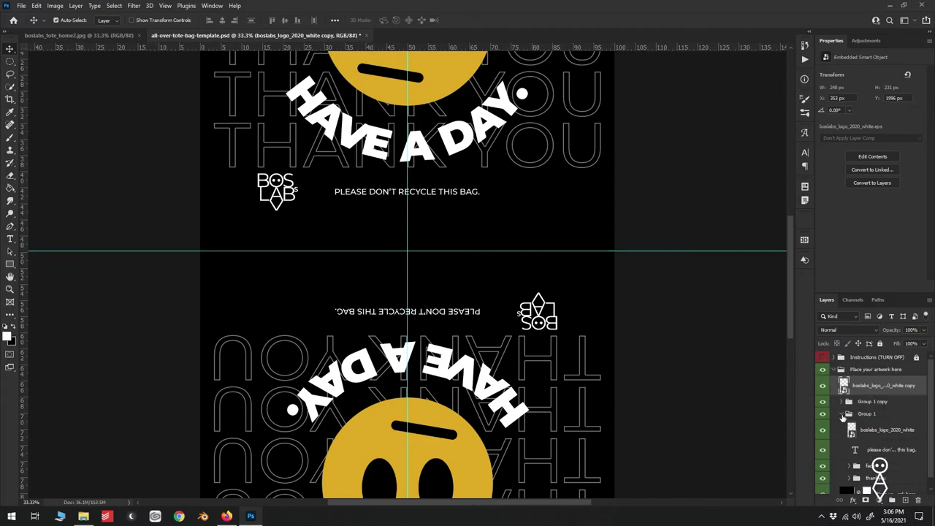
click(840, 413)
click(823, 358)
key(ctrl+t)
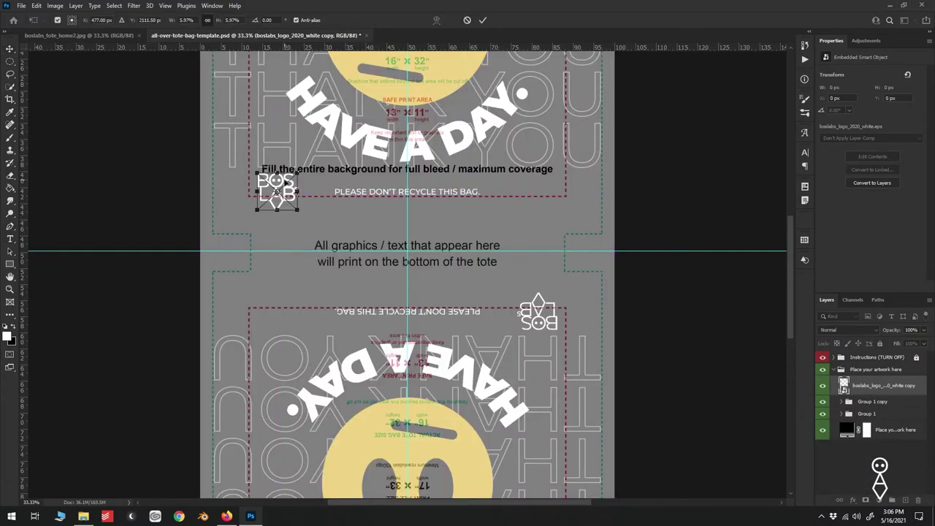
drag(278, 189, 408, 215)
key(Return)
key(ctrl+plus)
key(ctrl+plus)
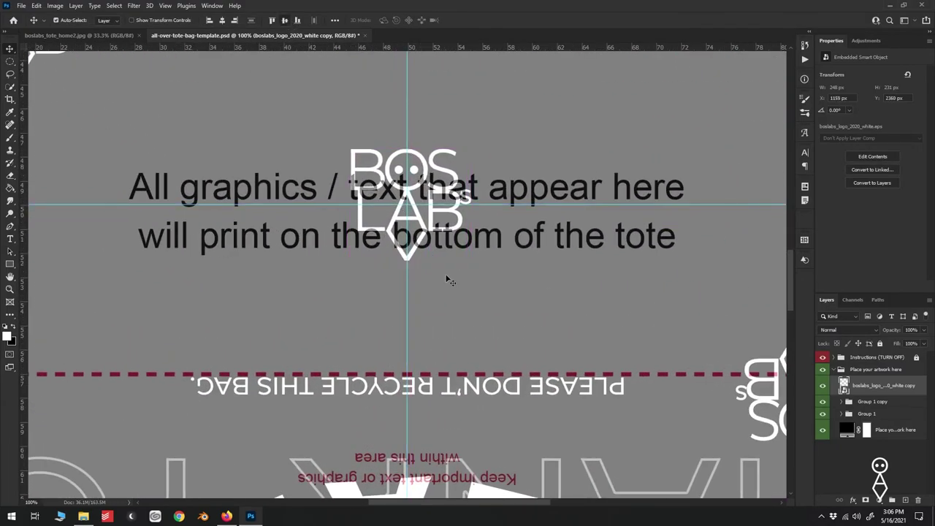
key(ctrl+0)
click(822, 357)
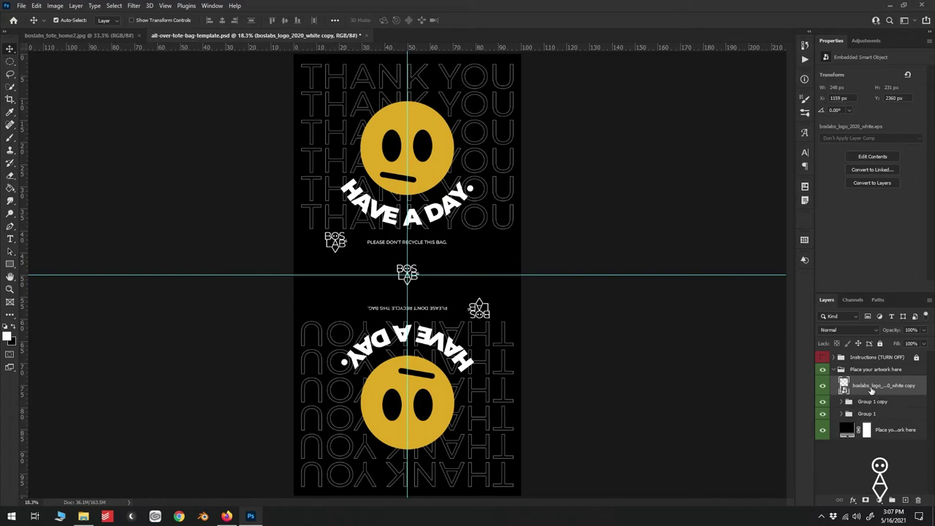
With the Instructions overlay hidden, start Save a Copy in the Tote bag folder
click(823, 358)
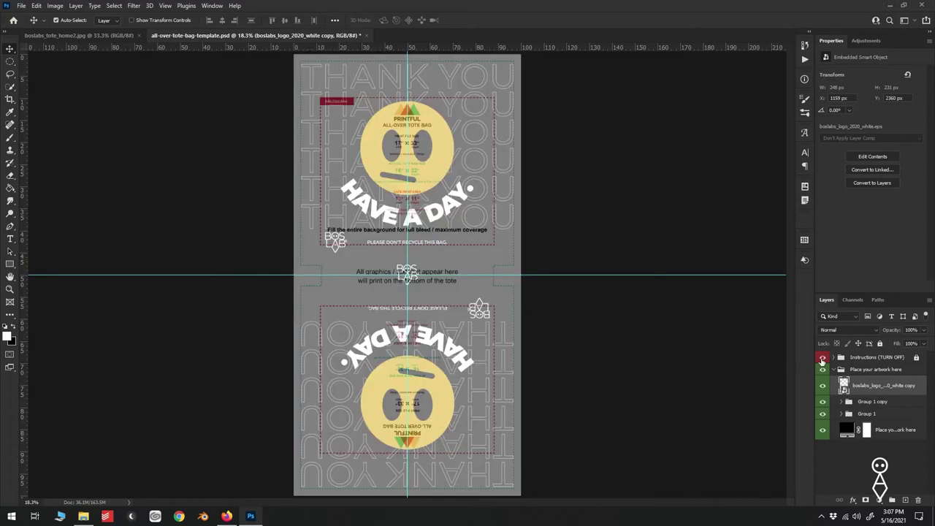
click(823, 359)
click(21, 5)
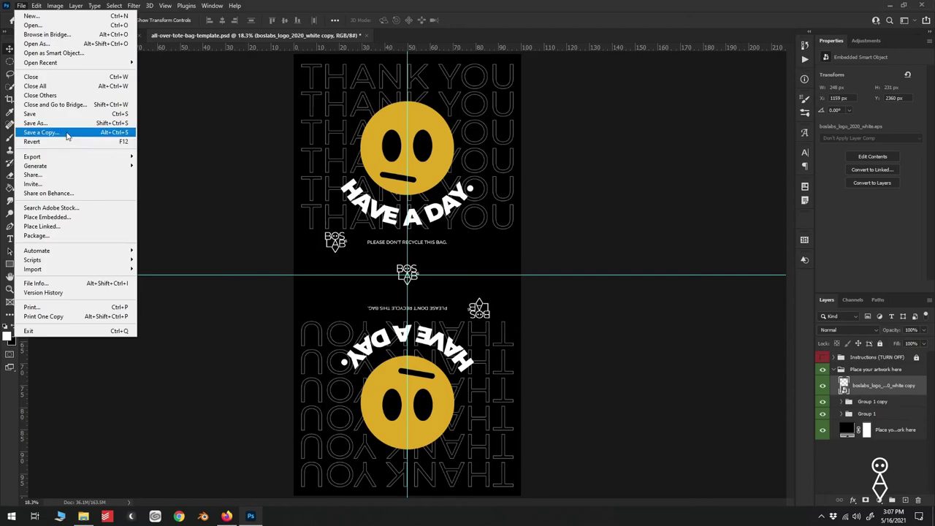
click(42, 132)
click(331, 27)
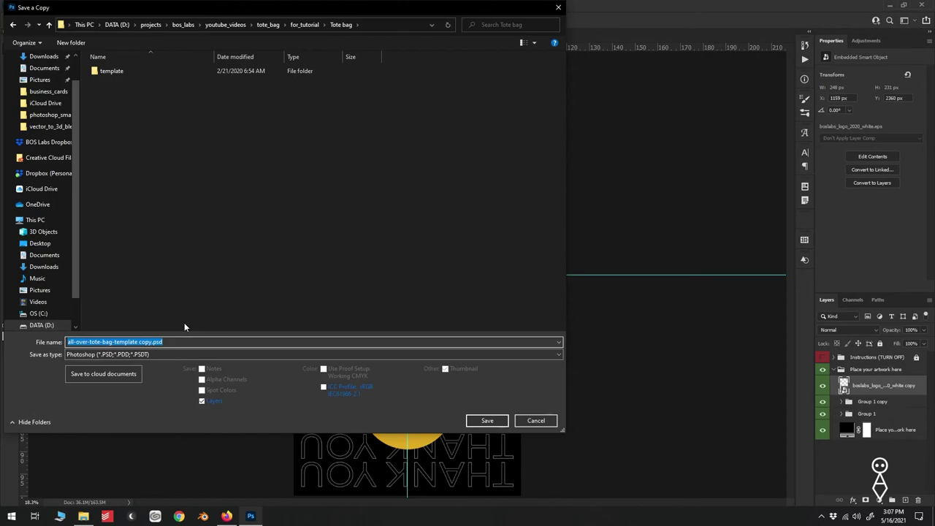
Save the copy as bos_labs_totebag.jpg in JPEG format at maximum quality 12
click(187, 343)
double_click(186, 342)
click(187, 343)
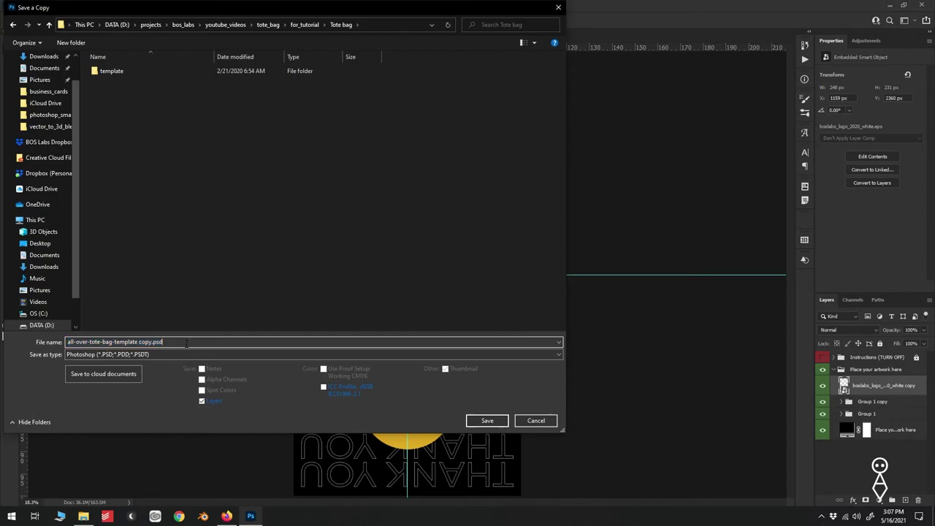
key(ctrl+a)
text(bo)
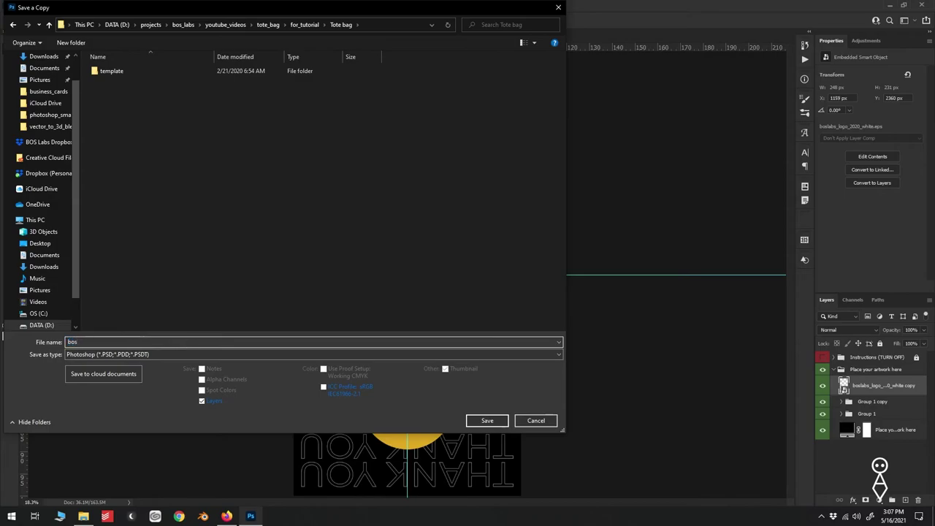
text(s_labs_totebag)
click(152, 355)
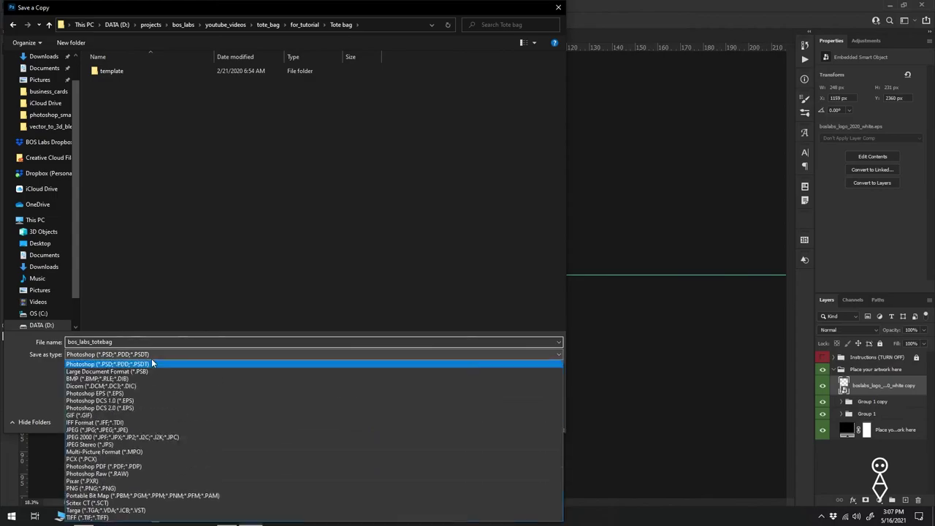
click(108, 430)
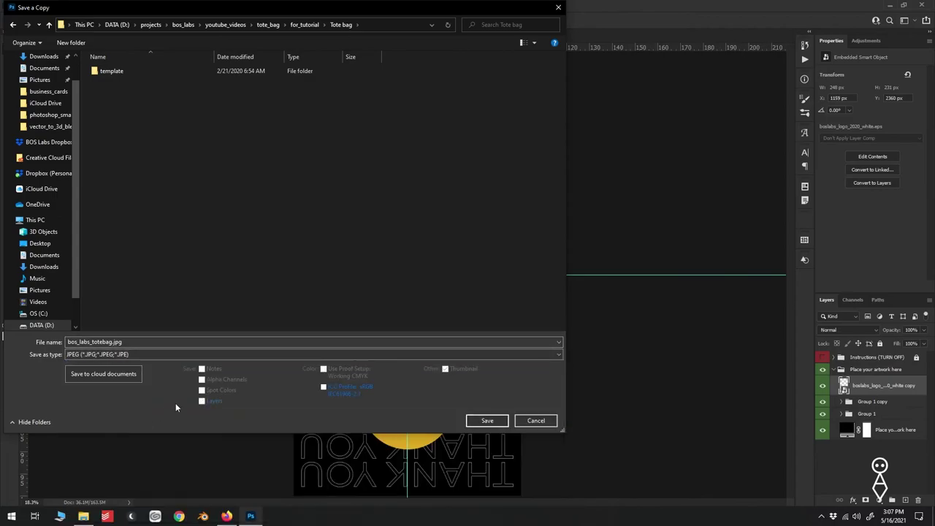
click(486, 421)
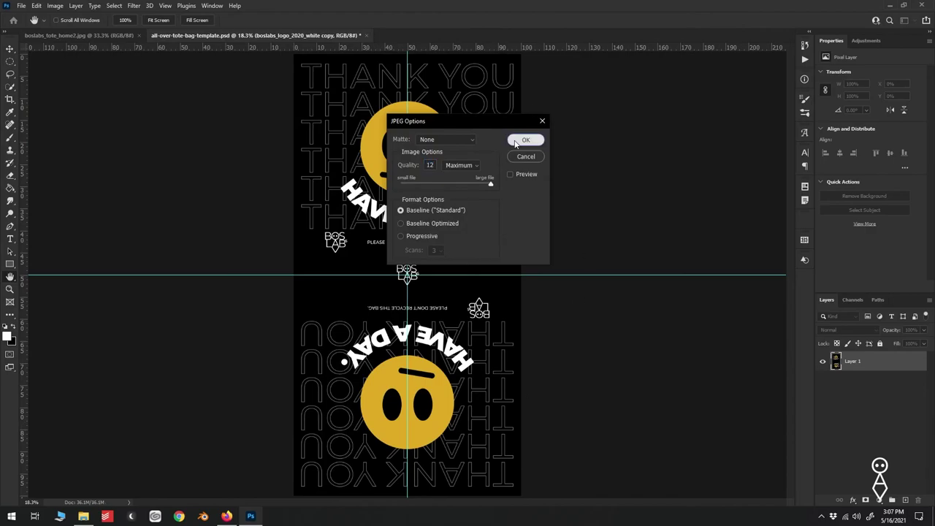
click(524, 141)
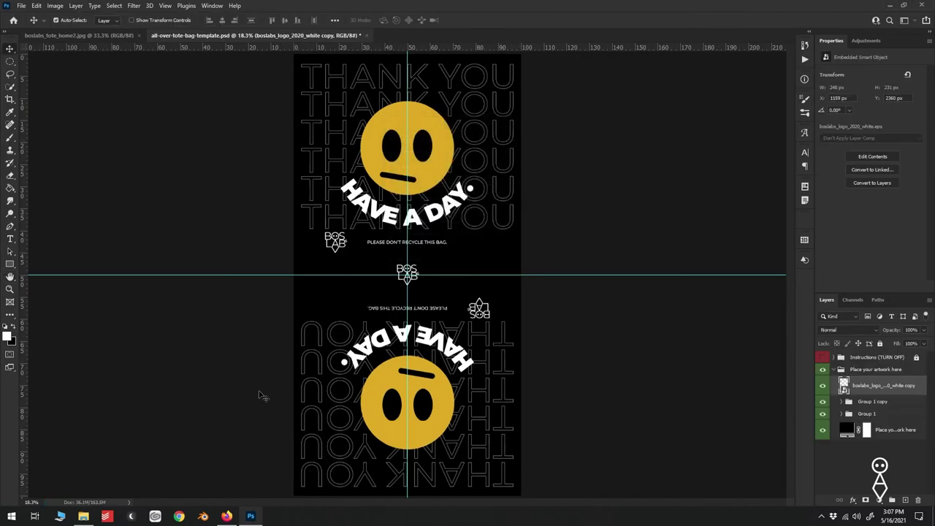
Start designing the All-Over Print Tote in Printful and open the File library
click(228, 516)
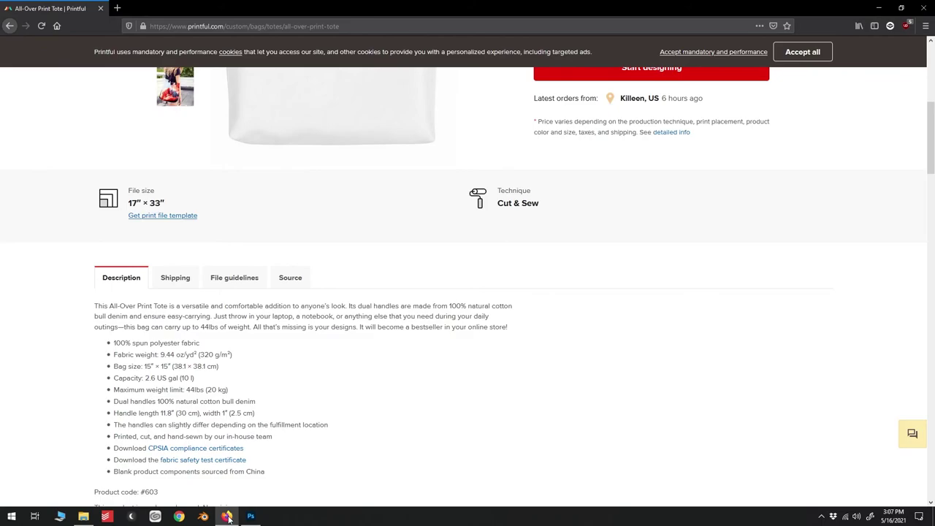
scroll(603, 329, up, 3)
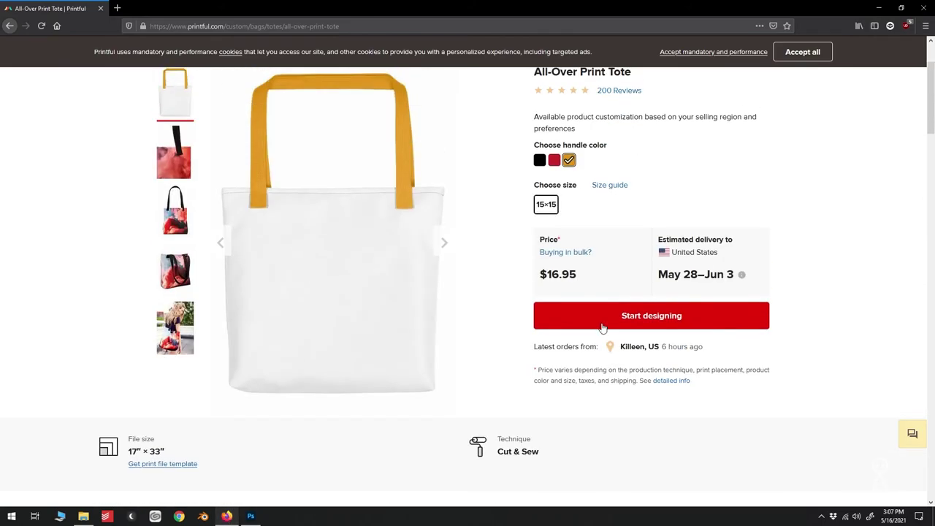
click(666, 320)
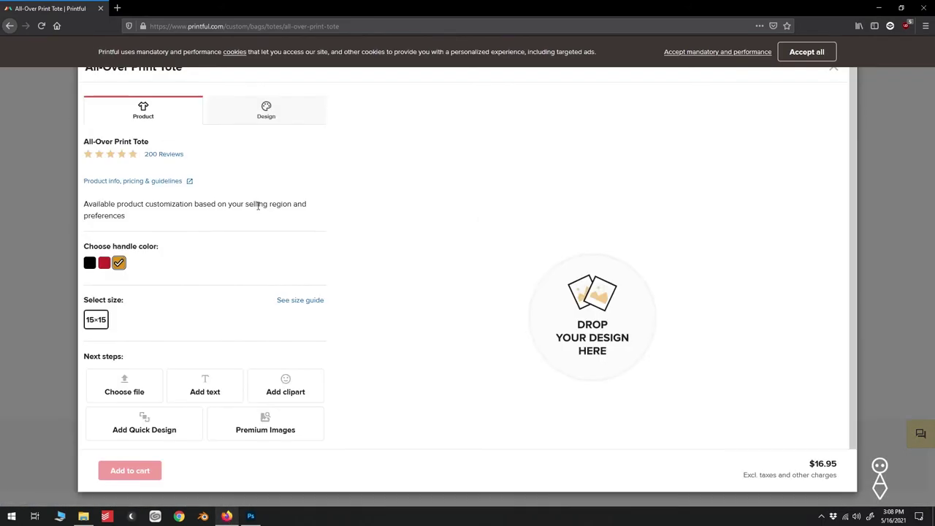
click(263, 116)
click(134, 154)
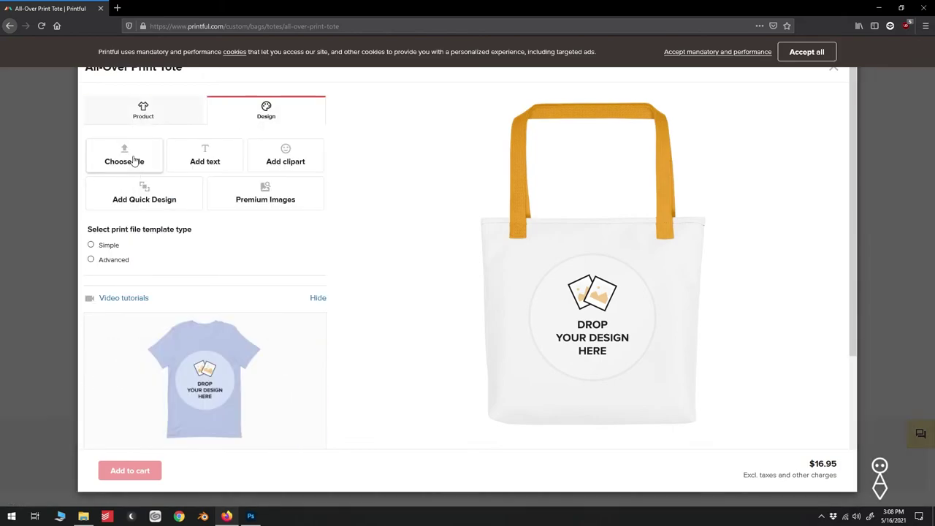
Upload bos_labs_totebag.jpg from the Tote bag folder into the File library
click(79, 516)
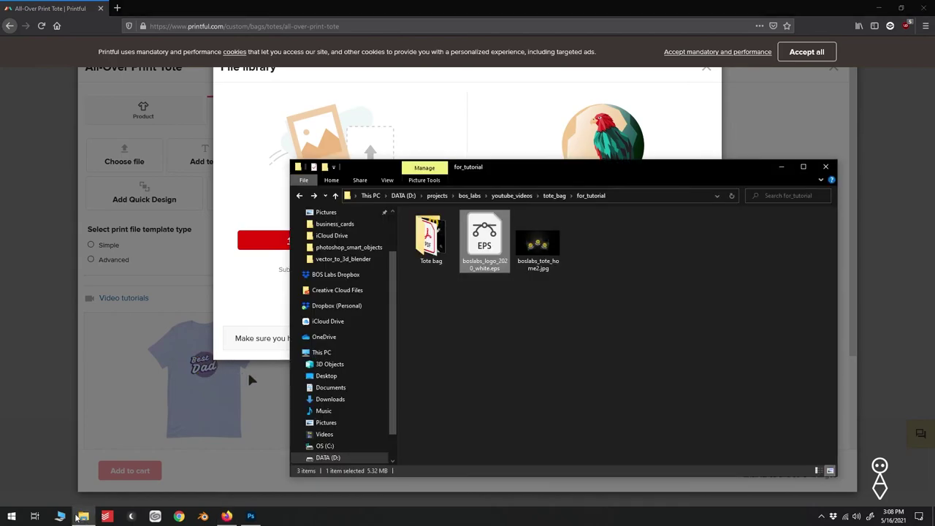
double_click(430, 237)
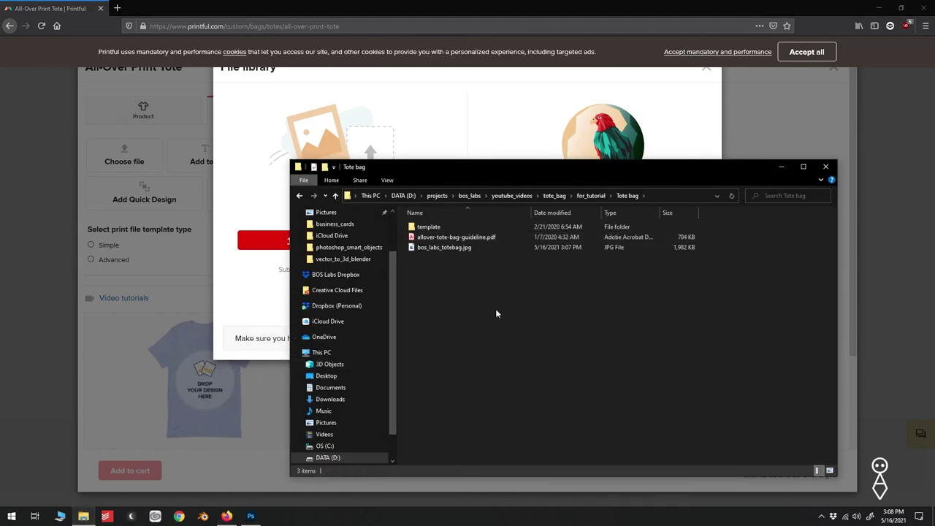
click(458, 251)
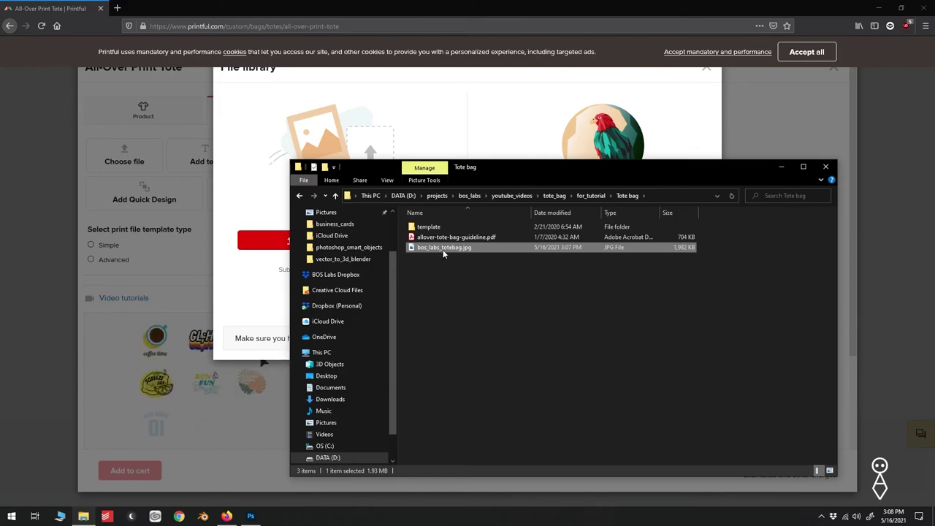
drag(443, 253, 365, 123)
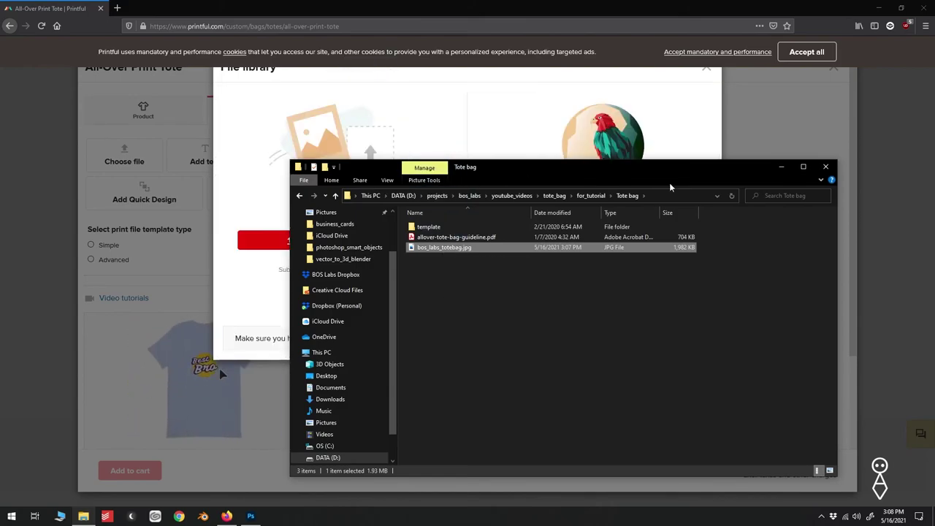
click(781, 167)
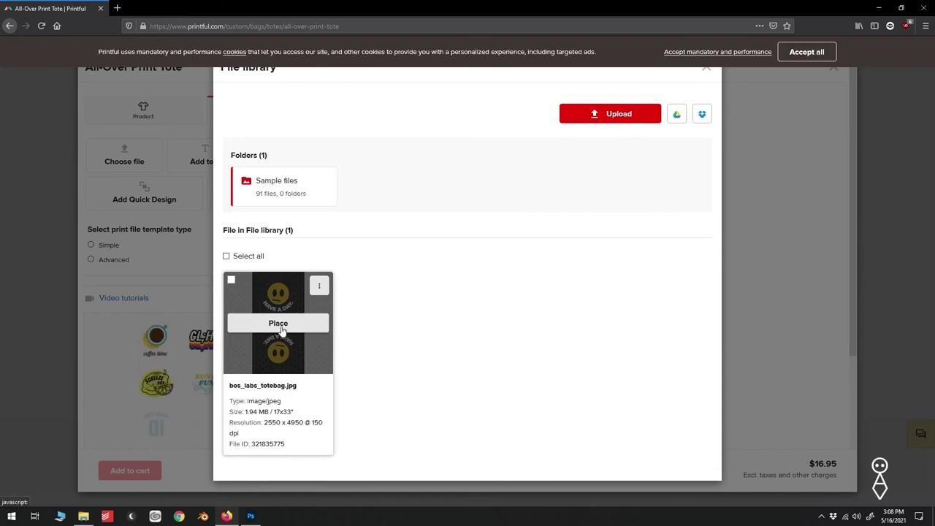
Place bos_labs_totebag.jpg on the All-Over Print Tote, choose black handles, and view the mockup
click(281, 326)
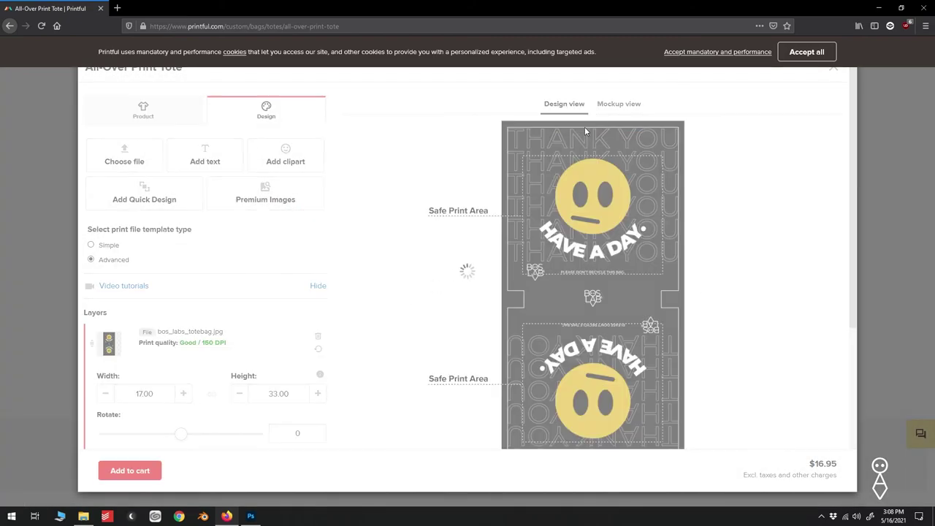
click(616, 107)
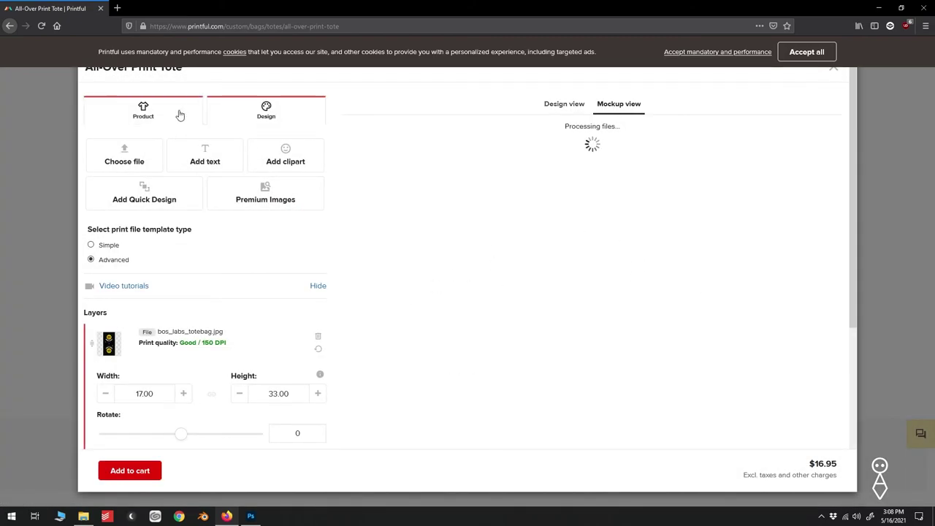
click(175, 119)
click(89, 262)
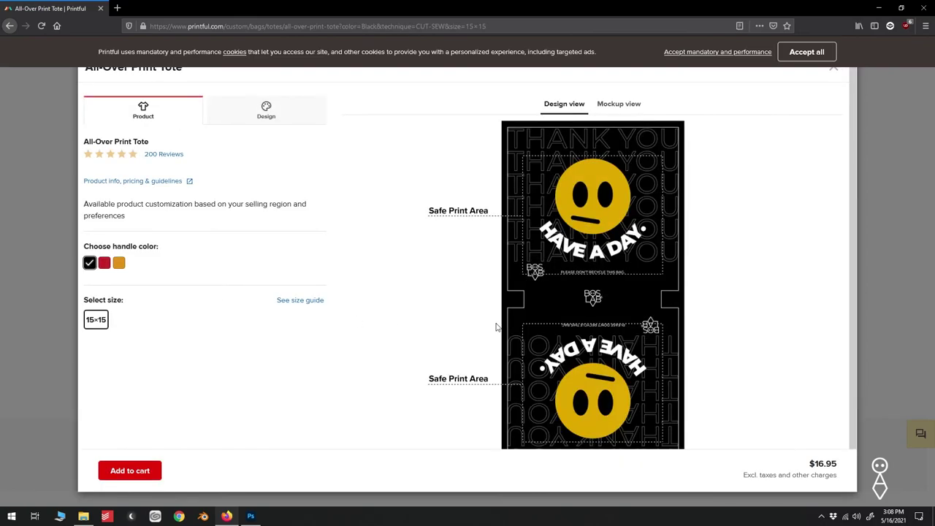
click(618, 106)
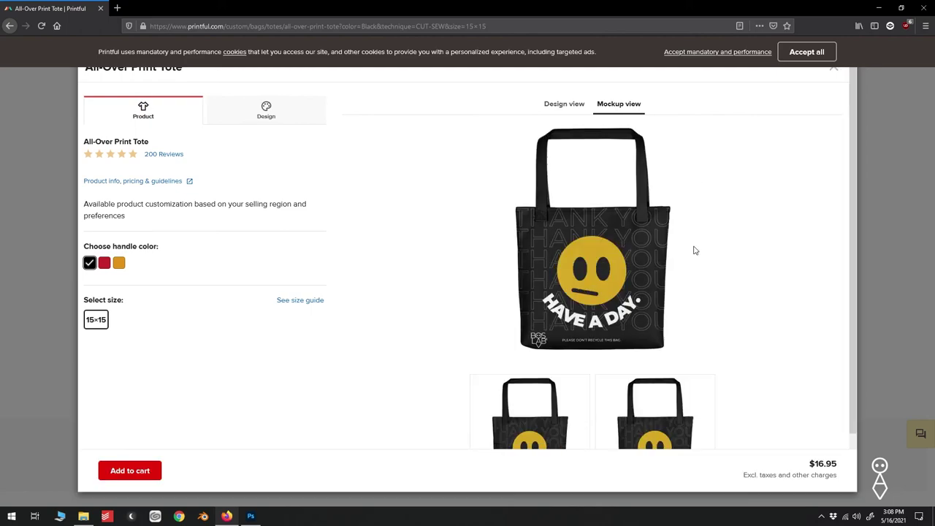
scroll(697, 249, down, 2)
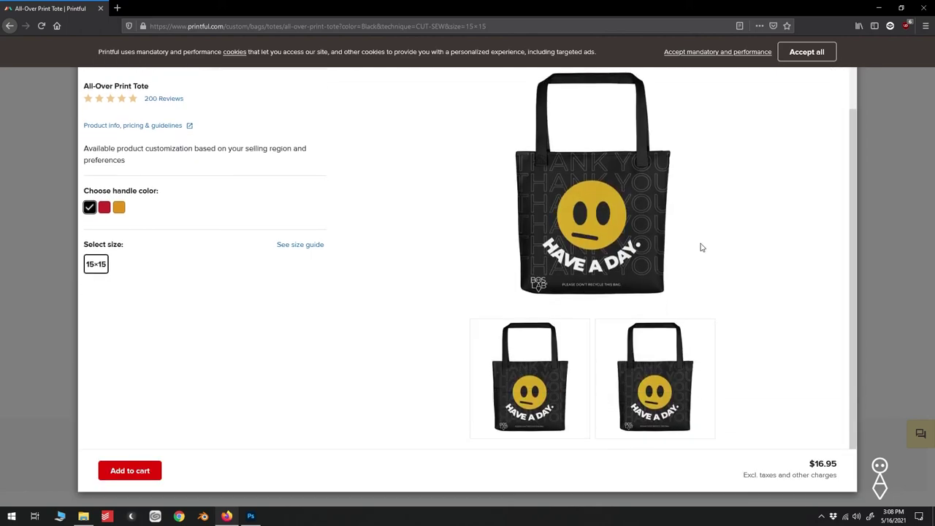